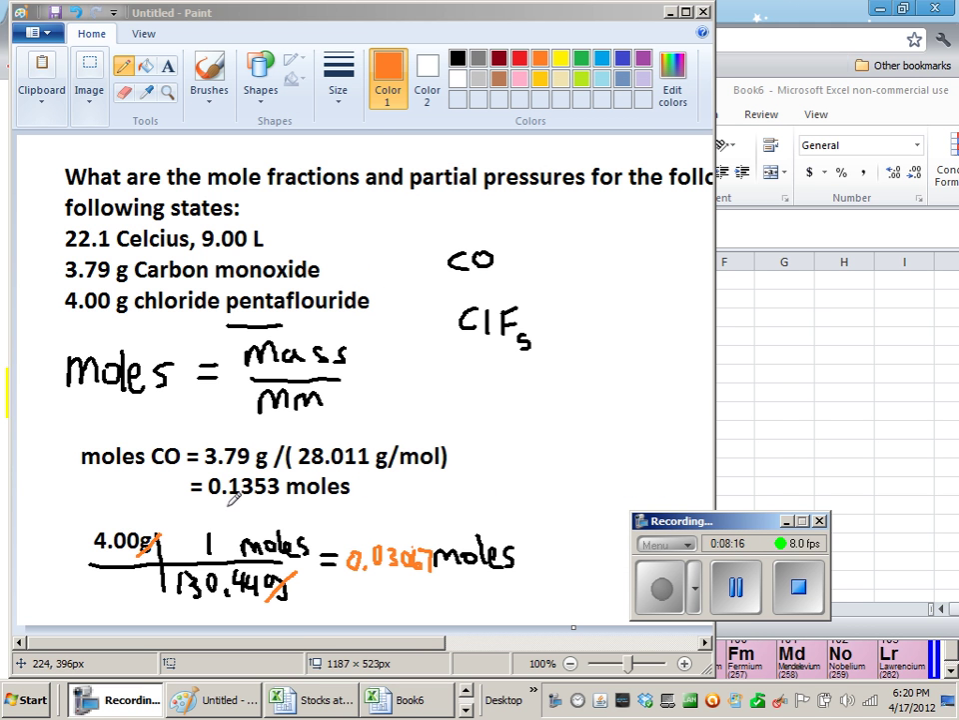
# Underline 0.1353 moles and 0.03067 moles in orange, and write ClF5 beside the 0.03067 moles result
pyautogui.moveTo(219, 502); pyautogui.dragTo(356, 497)
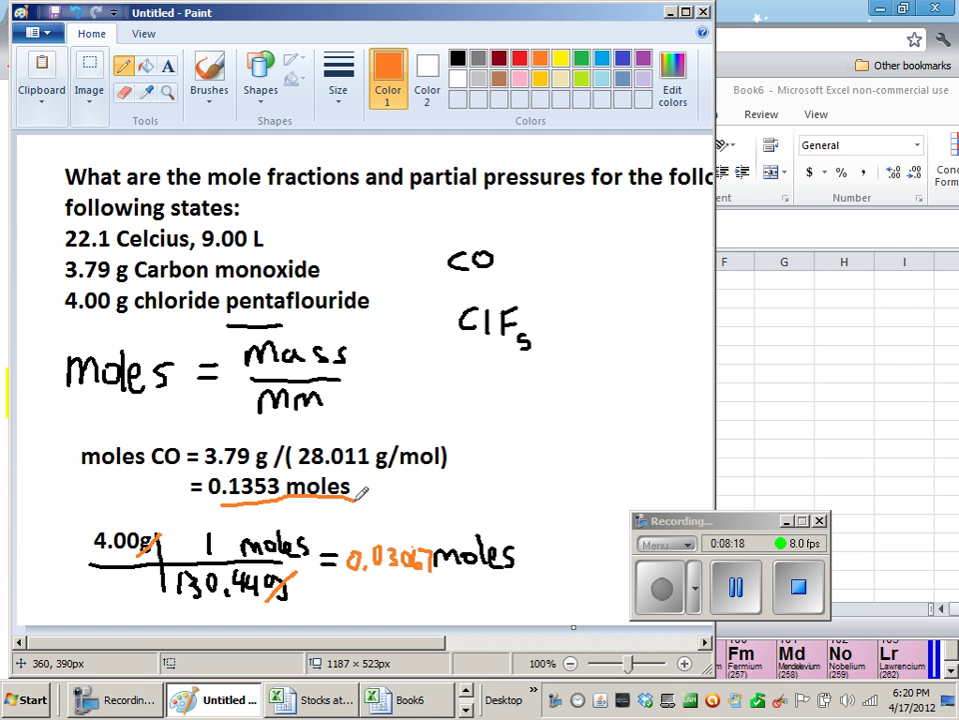
pyautogui.moveTo(345, 578); pyautogui.dragTo(509, 579)
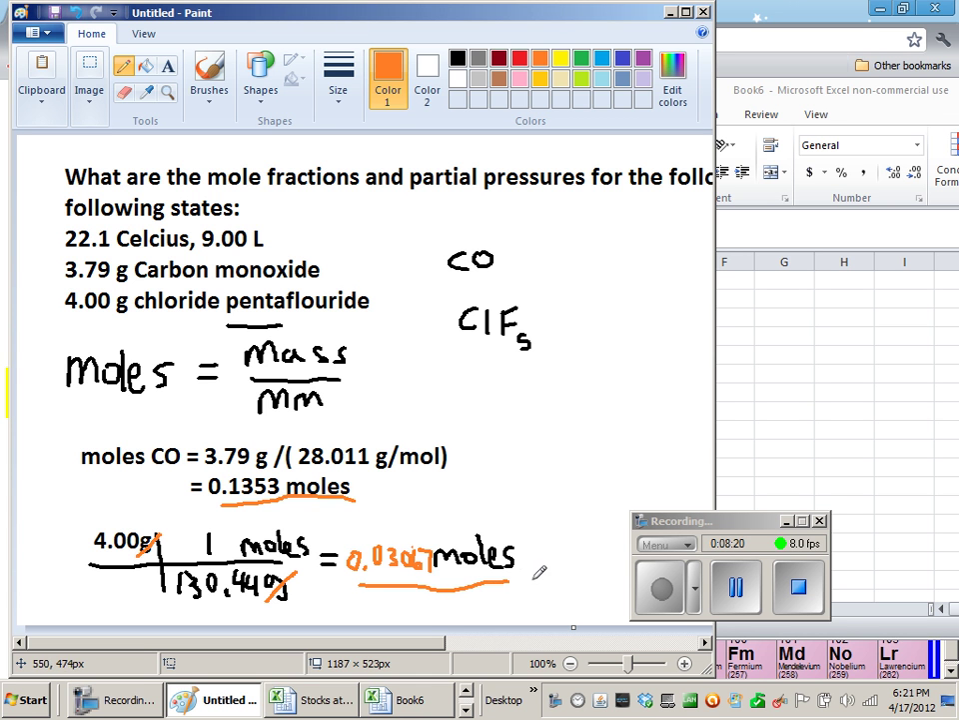
pyautogui.moveTo(566, 546)
pyautogui.mouseDown()
pyautogui.moveTo(548, 556)
pyautogui.moveTo(565, 567)
pyautogui.mouseUp()
pyautogui.moveTo(572, 543)
pyautogui.mouseDown()
pyautogui.moveTo(576, 568)
pyautogui.moveTo(593, 556)
pyautogui.moveTo(610, 562)
pyautogui.mouseUp()
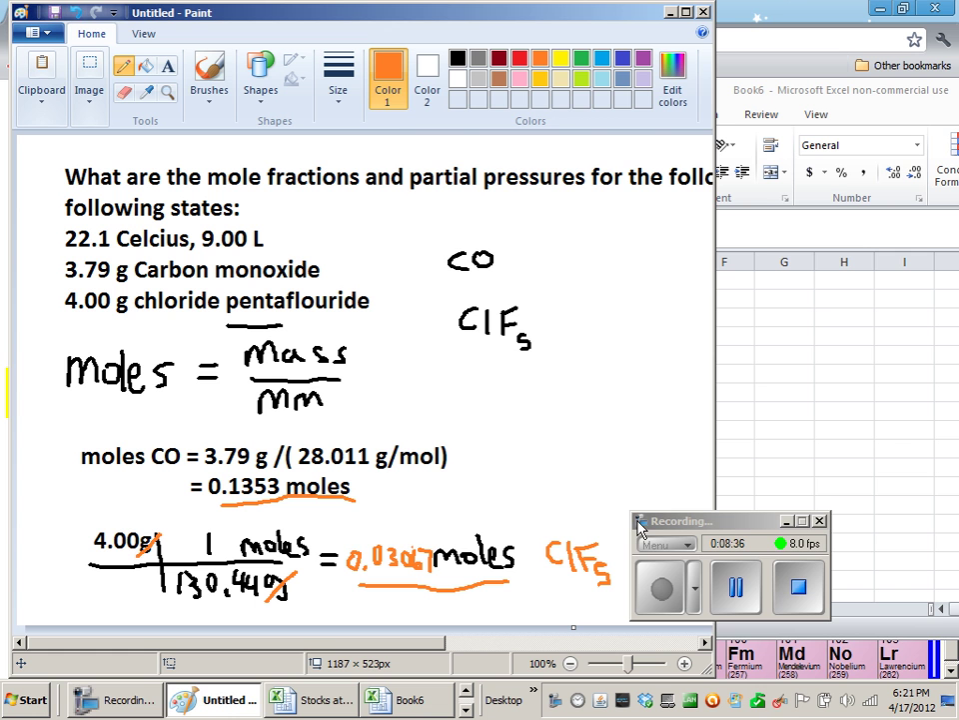
# Switch to the Excel workbook Book6 and calculate the CO mole fraction in D13 with =D12/F12
pyautogui.click(639, 527)
pyautogui.click(747, 508)
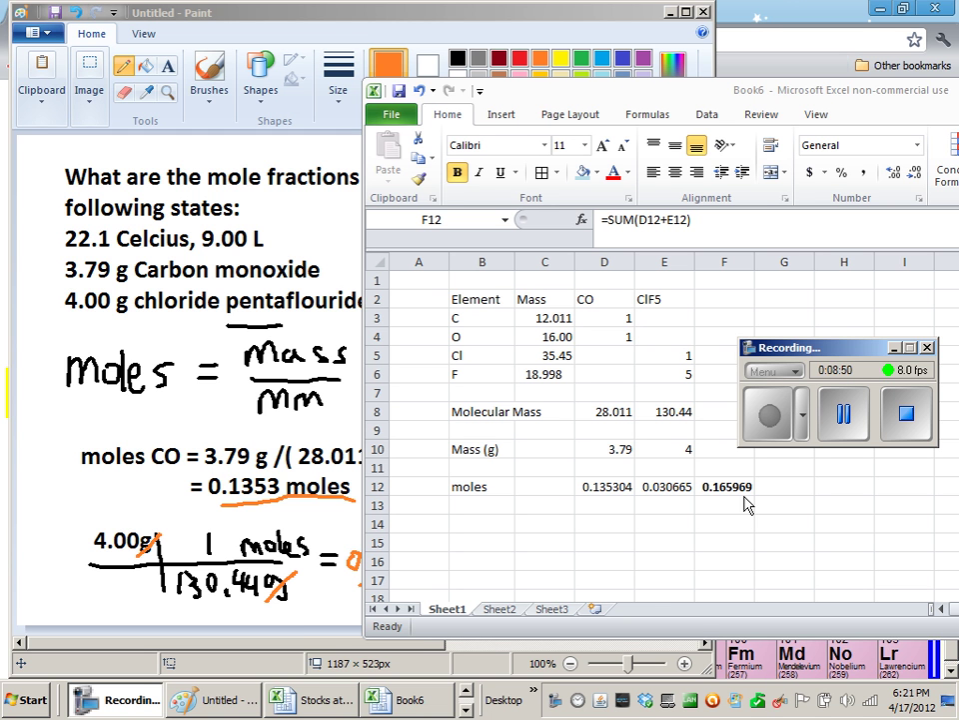
pyautogui.click(639, 517)
pyautogui.click(613, 506)
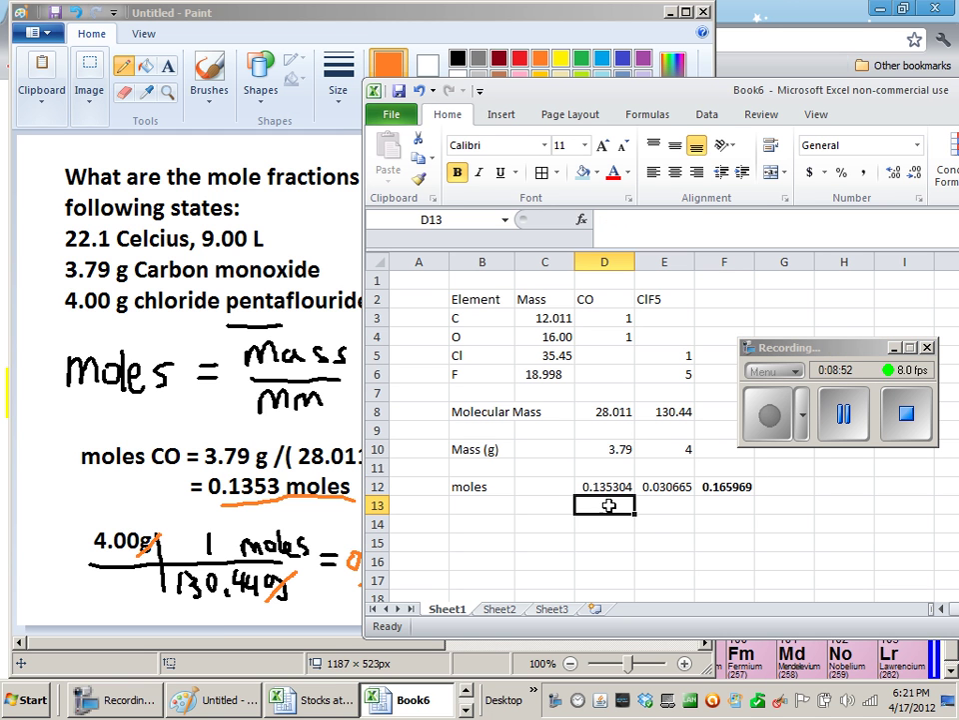
pyautogui.write('=')
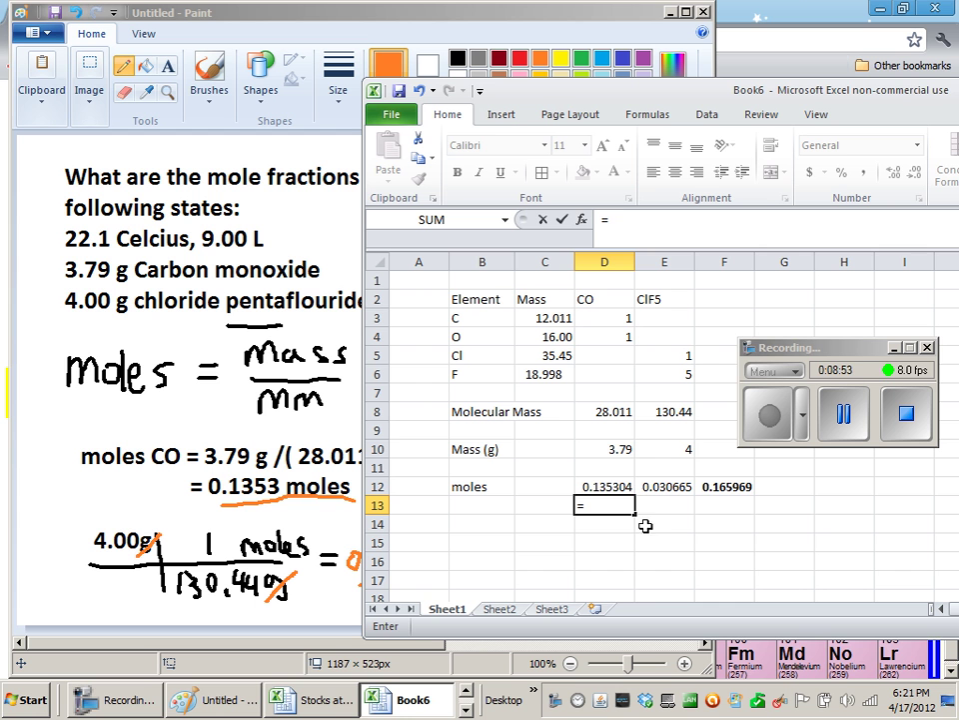
pyautogui.click(590, 485)
pyautogui.write('/')
pyautogui.click(720, 486)
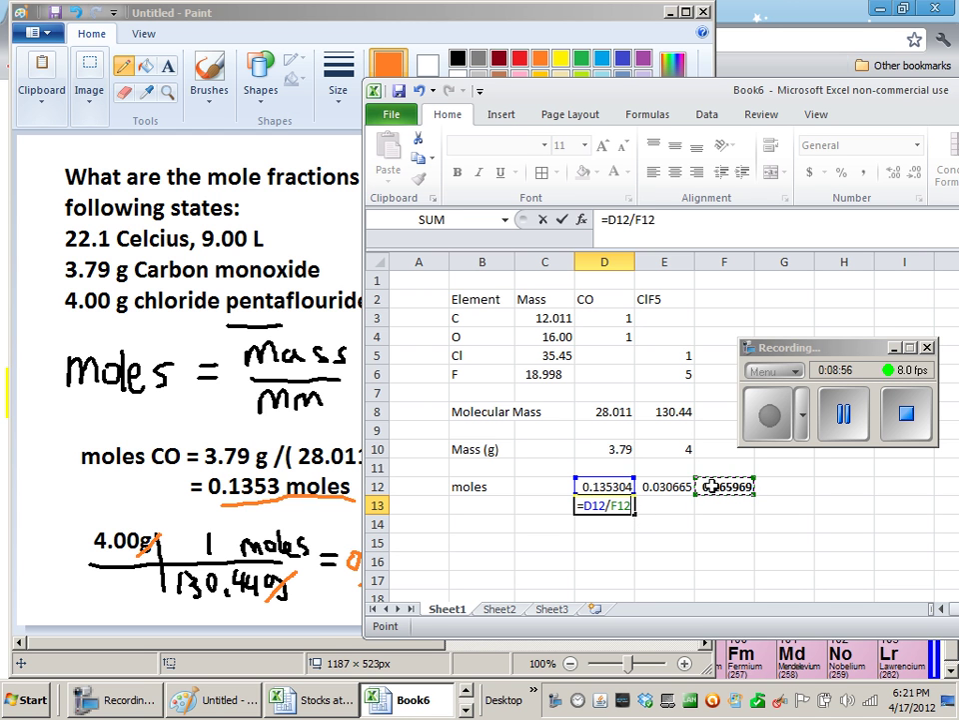
pyautogui.press('Return')
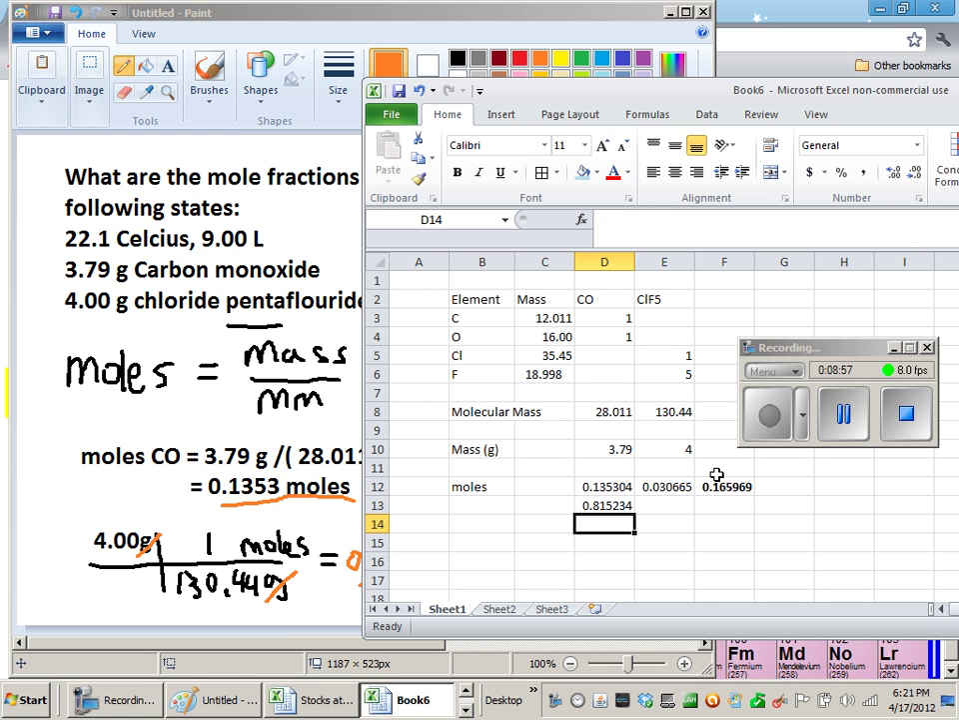
pyautogui.click(621, 504)
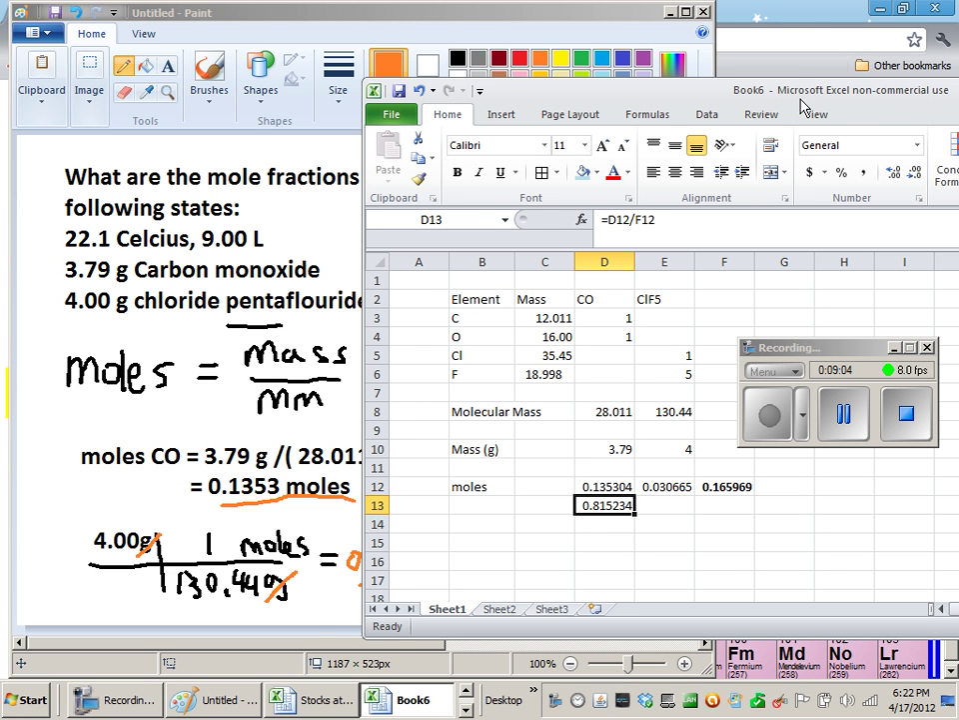
# Calculate the ClF5 mole fraction in E13 with =E12/F12
pyautogui.moveTo(604, 84); pyautogui.dragTo(631, 96)
pyautogui.moveTo(490, 75); pyautogui.dragTo(468, 88)
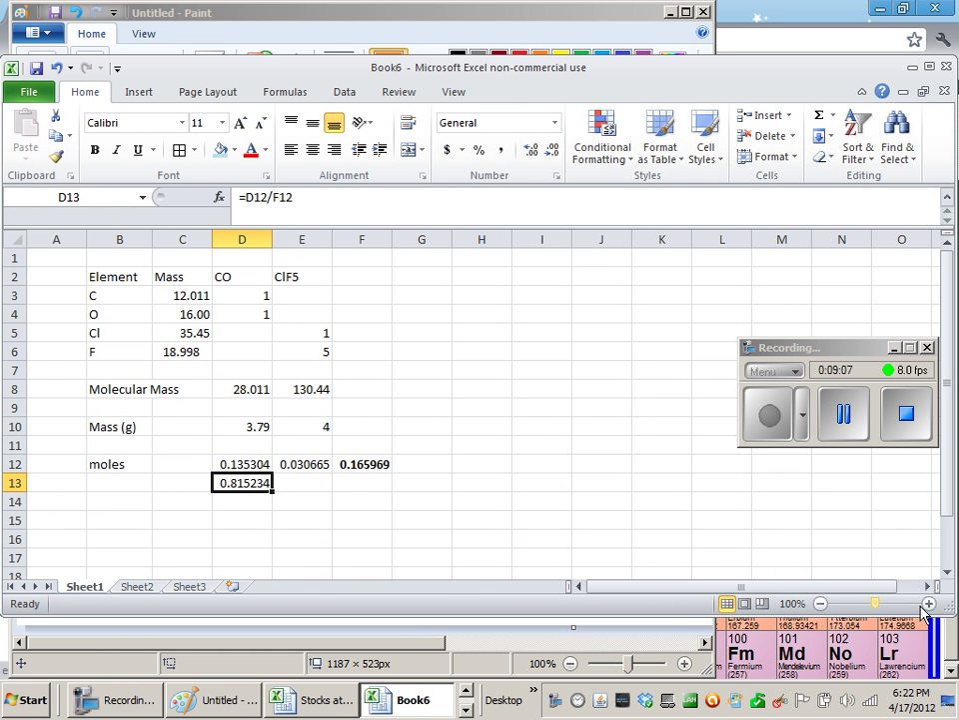
pyautogui.click(312, 484)
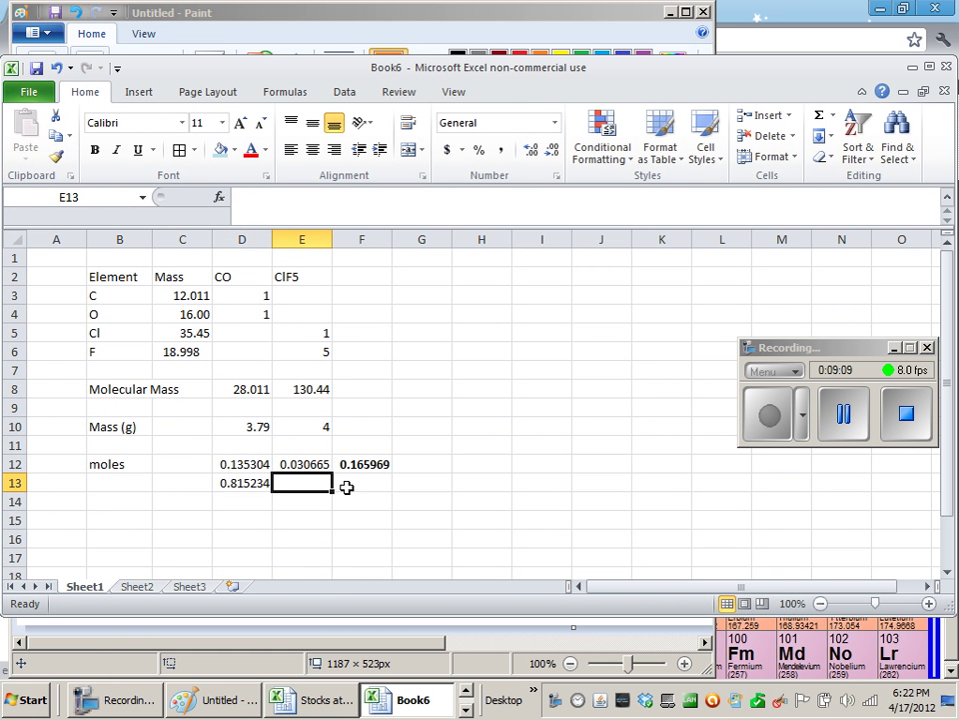
pyautogui.write('=')
pyautogui.click(327, 463)
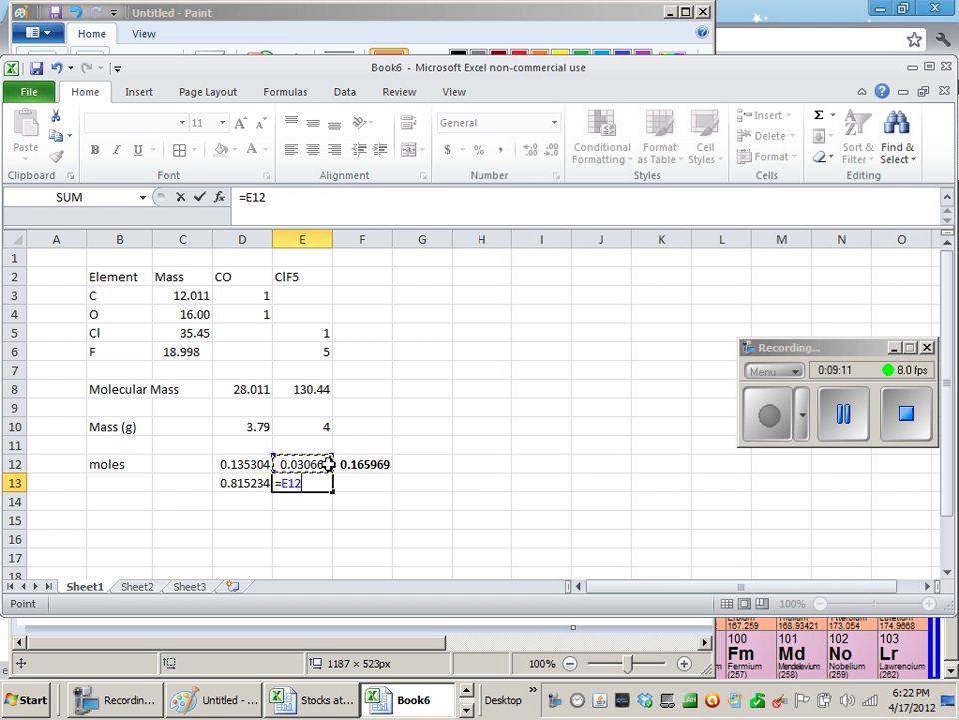
pyautogui.write('/')
pyautogui.click(373, 463)
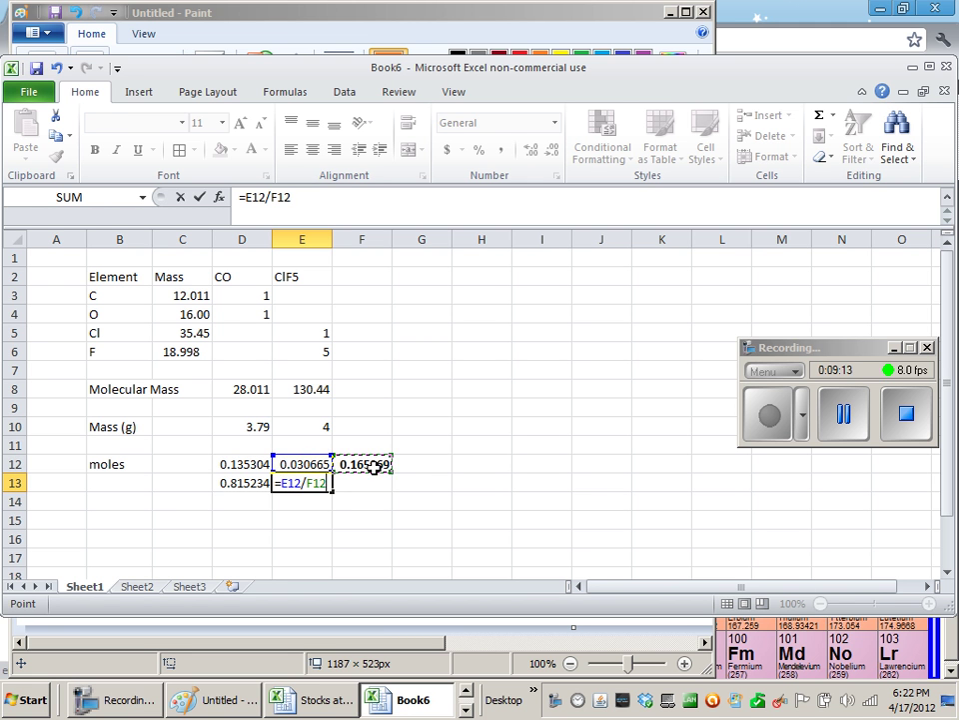
pyautogui.press('Return')
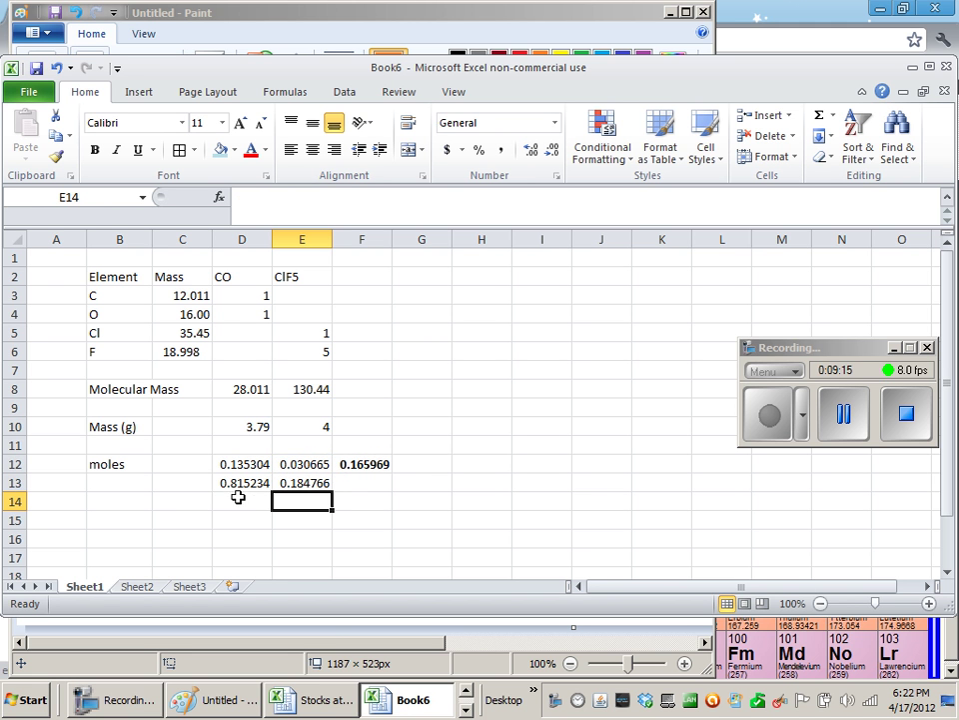
# Enlarge the worksheet to 120% and reduce the mole fractions in D13:E13 to three decimal places
pyautogui.click(240, 484)
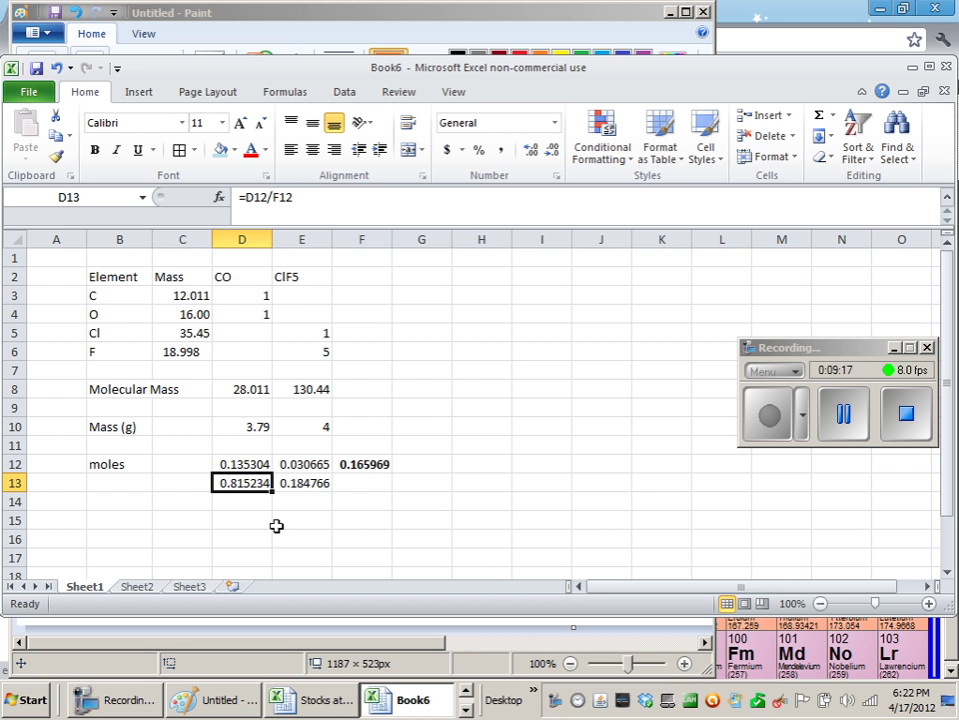
pyautogui.doubleClick(930, 603)
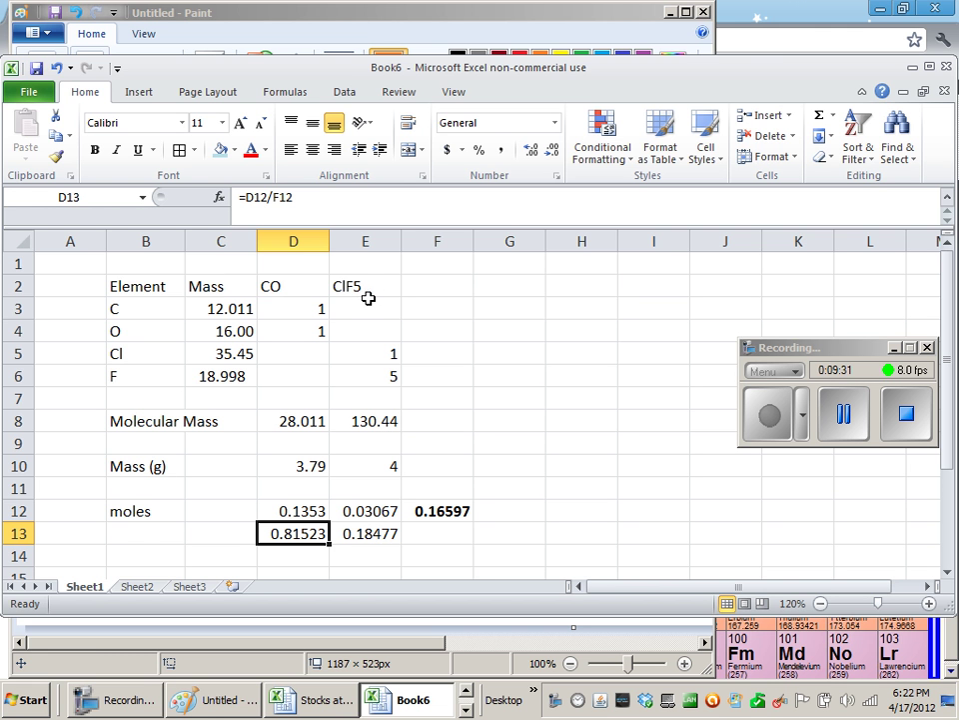
pyautogui.doubleClick(450, 67)
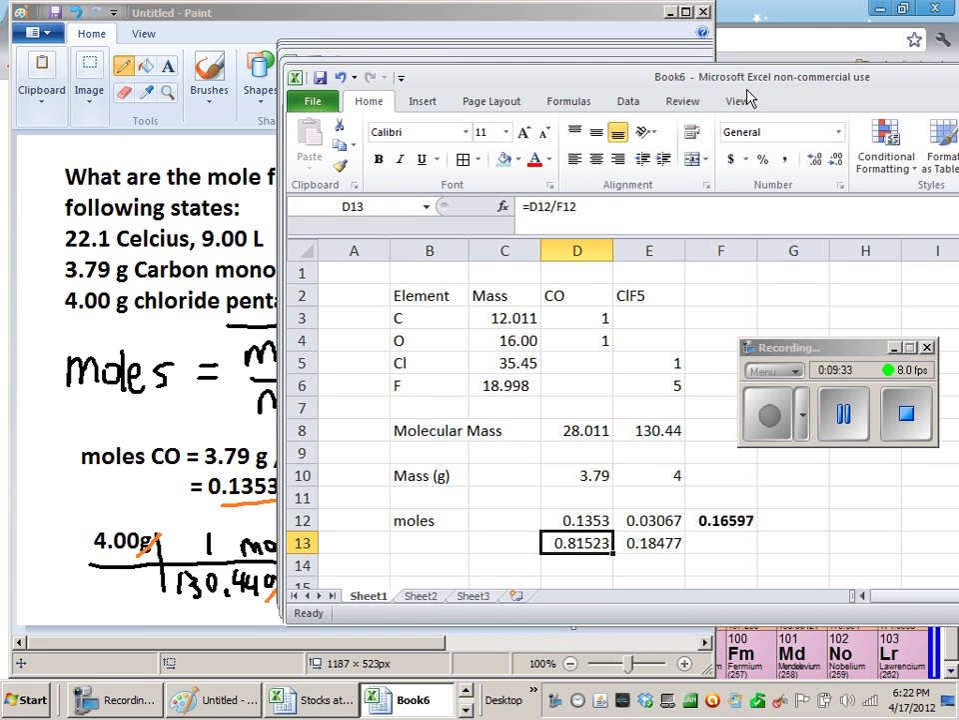
pyautogui.moveTo(749, 97); pyautogui.dragTo(714, 97)
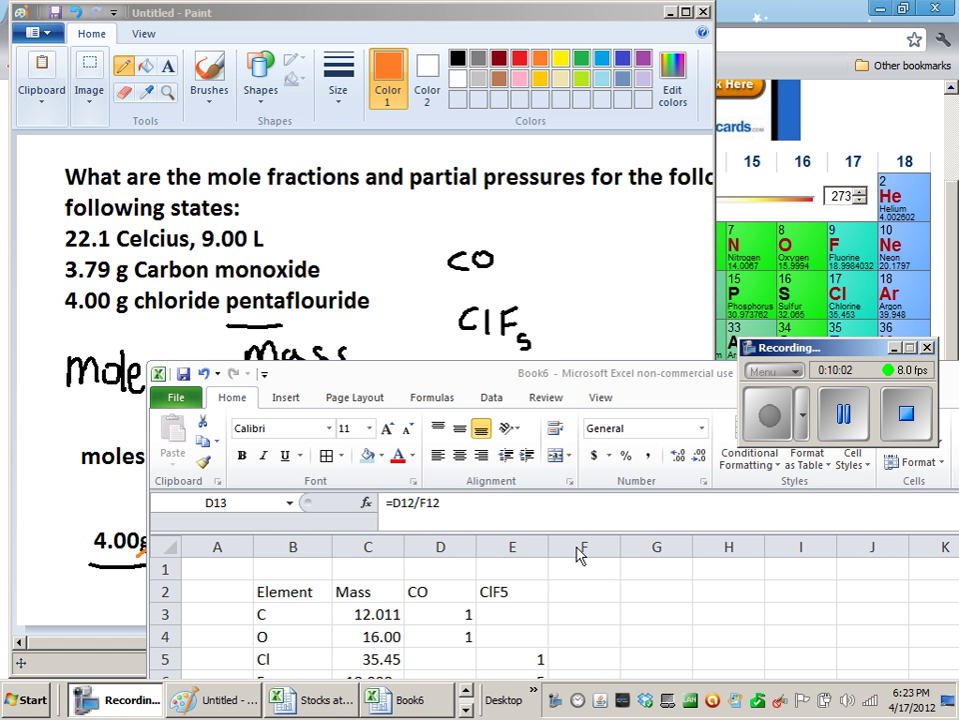
pyautogui.moveTo(649, 372); pyautogui.dragTo(577, 102)
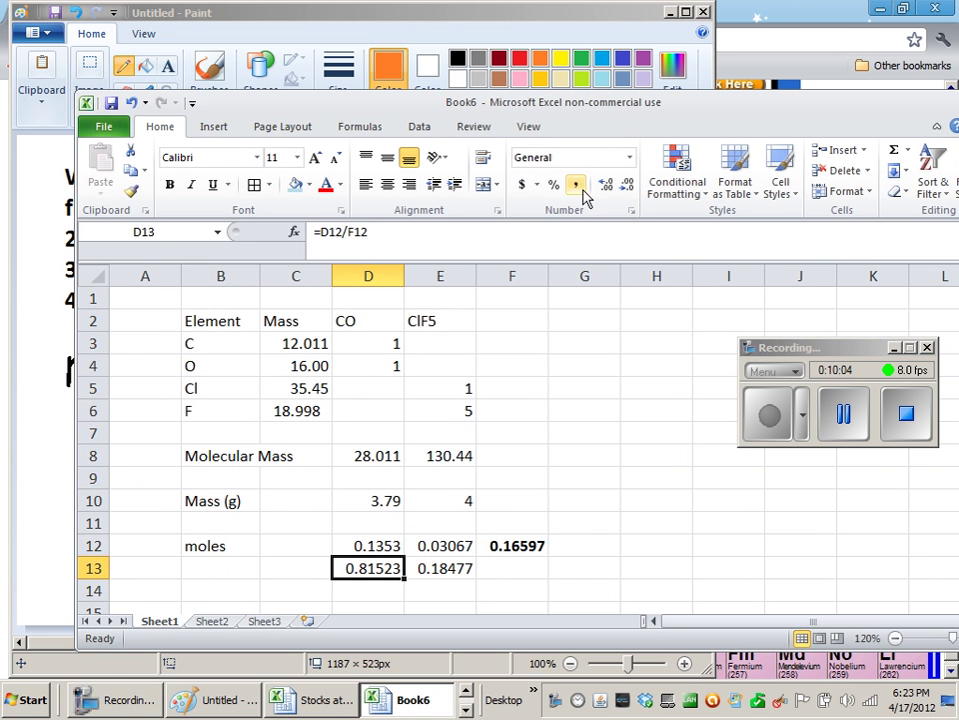
pyautogui.keyDown('shift'); pyautogui.click(442, 571); pyautogui.keyUp('shift')
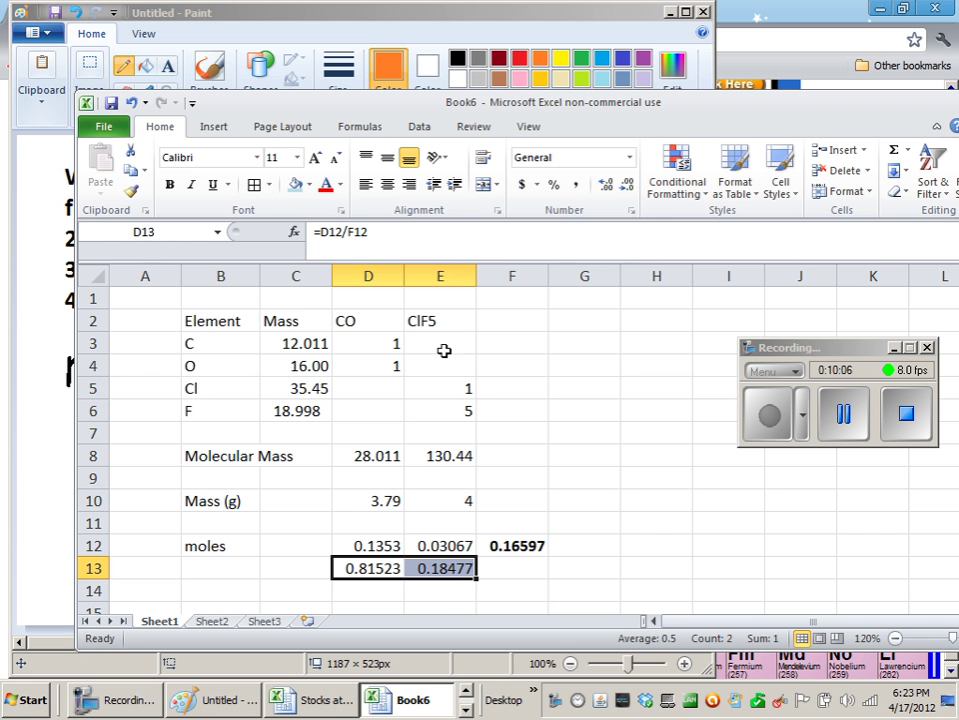
pyautogui.click(627, 187)
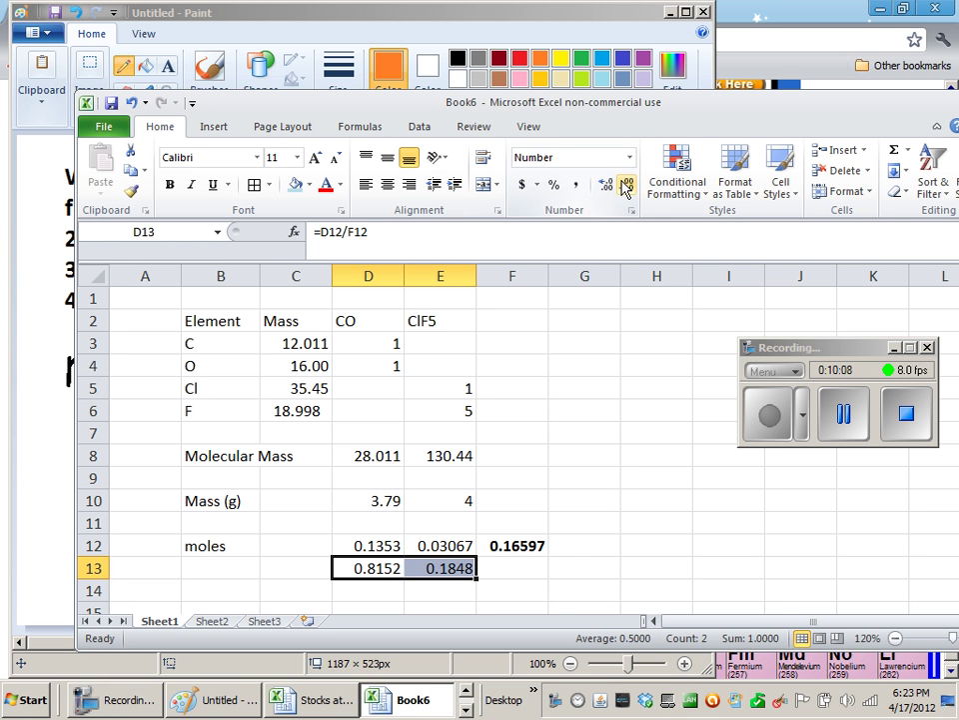
pyautogui.click(627, 187)
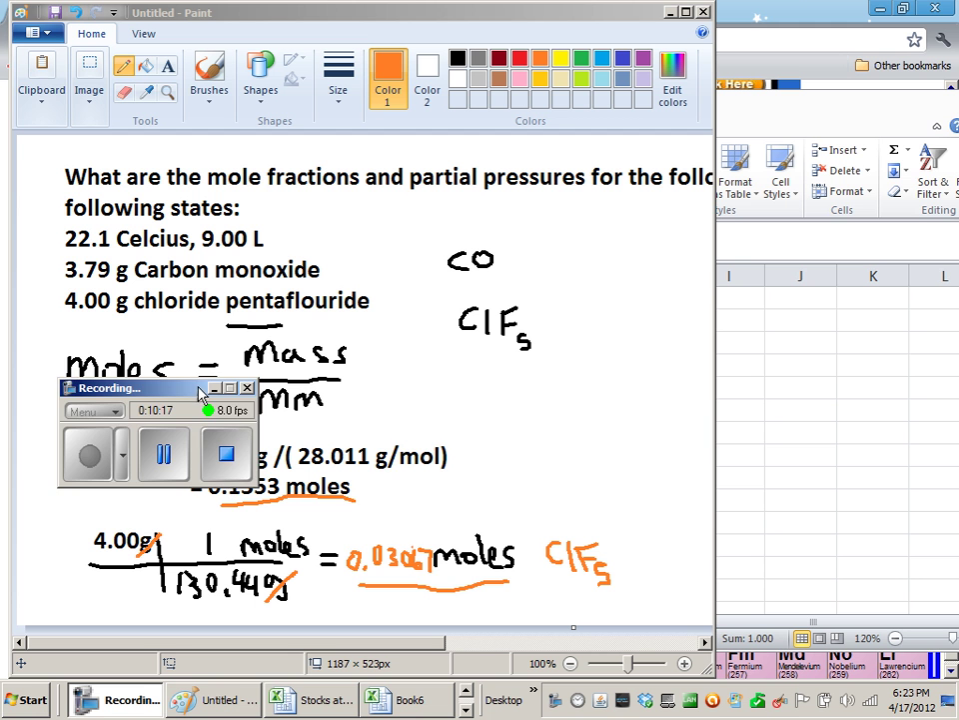
pyautogui.moveTo(200, 392); pyautogui.dragTo(521, 375)
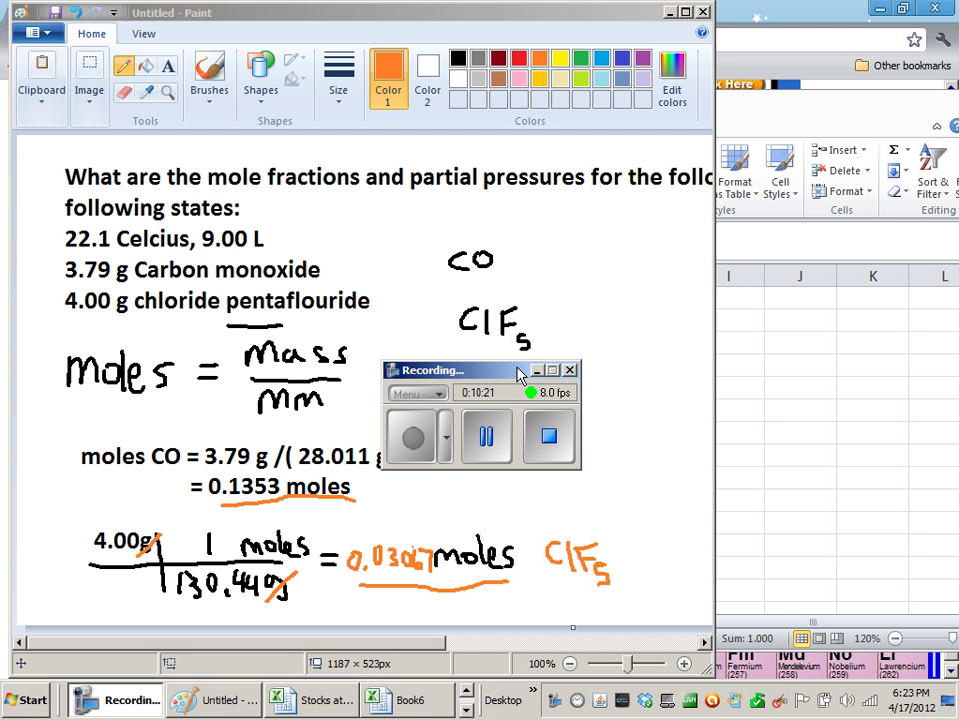
pyautogui.moveTo(520, 375)
pyautogui.mouseDown()
pyautogui.moveTo(708, 360)
pyautogui.moveTo(712, 296)
pyautogui.mouseUp()
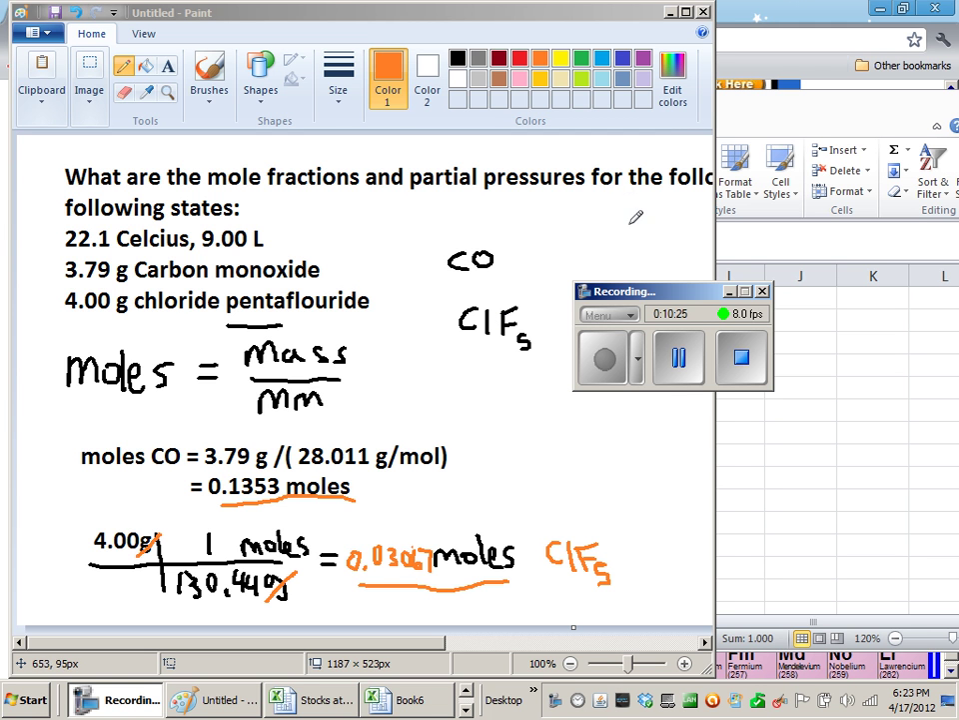
pyautogui.click(694, 379)
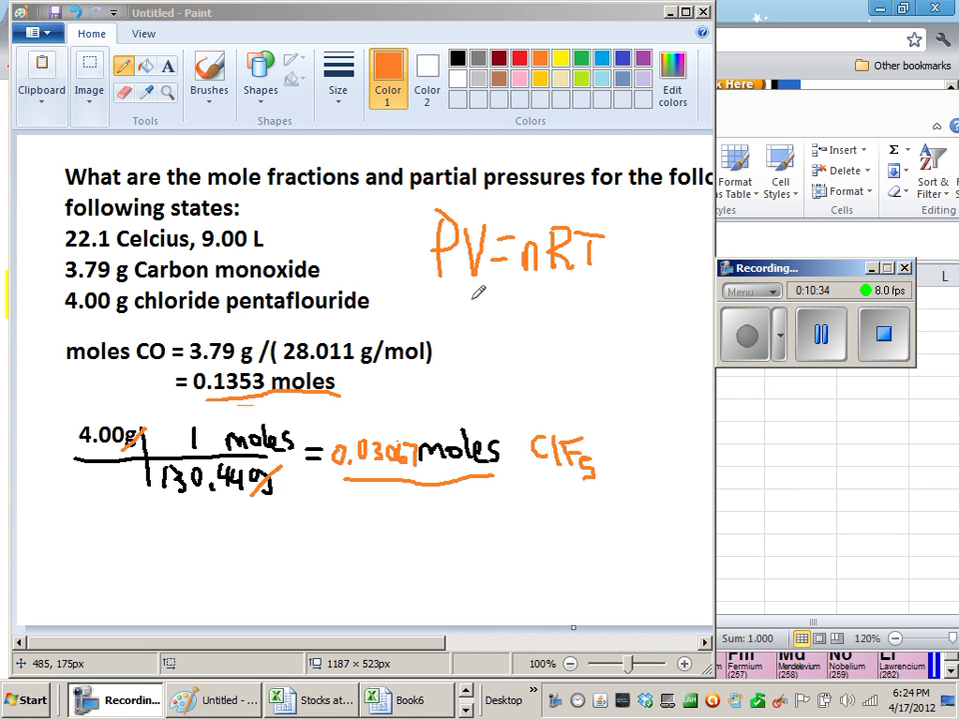
pyautogui.click(436, 291)
pyautogui.moveTo(470, 291); pyautogui.dragTo(596, 287)
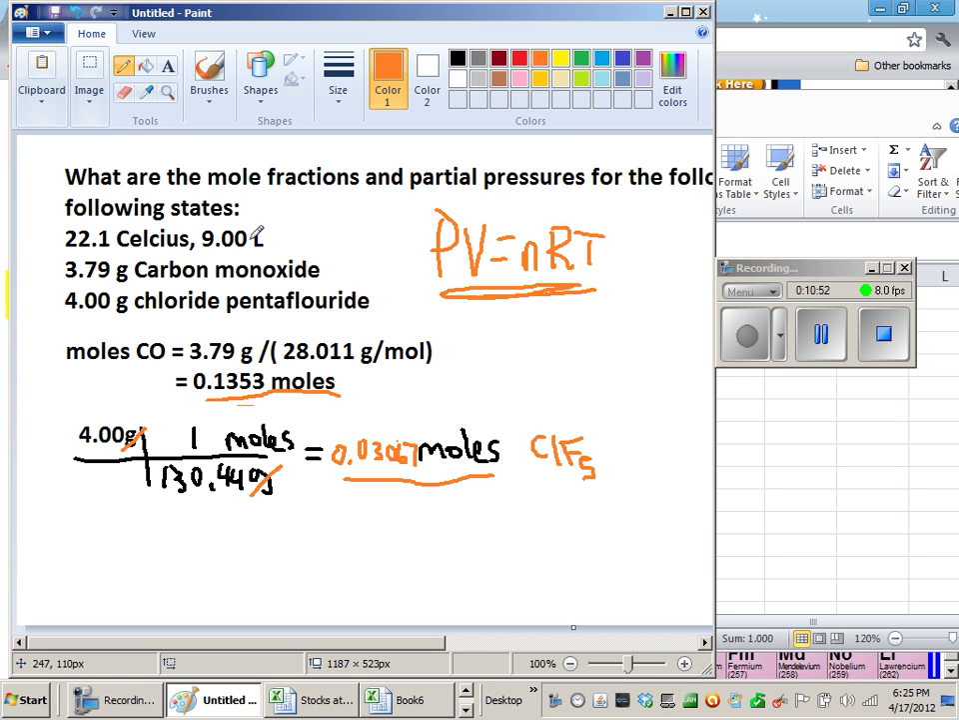
pyautogui.hotkey('ctrl', 'z')
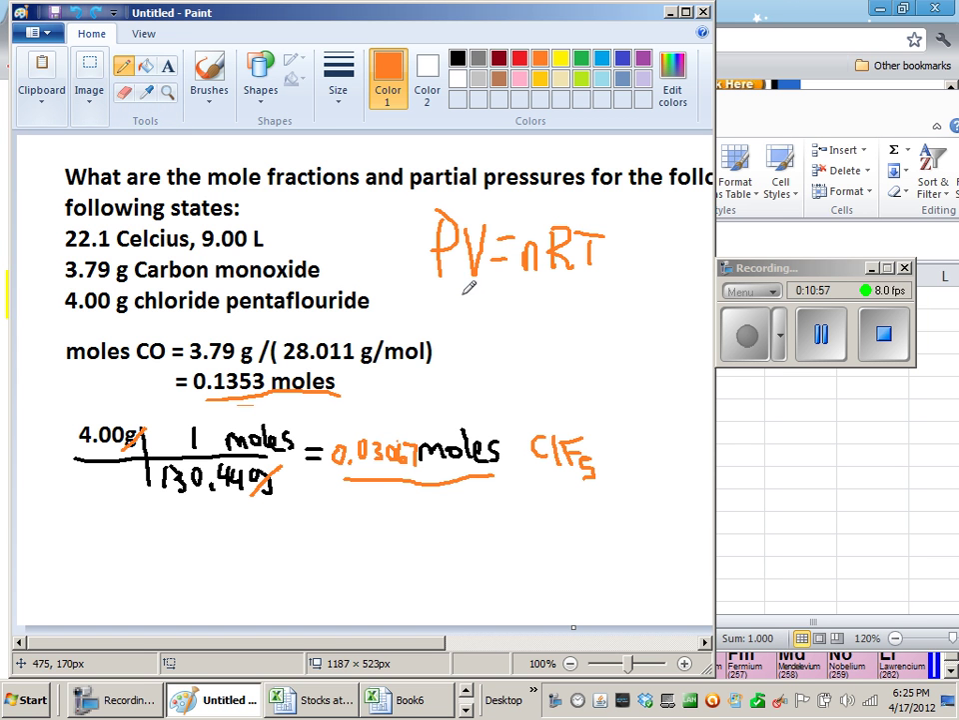
# Divide both sides of PV=nRT by V in orange, cancel V beside P, and write P = nRT/V underneath
pyautogui.moveTo(460, 293)
pyautogui.mouseDown()
pyautogui.moveTo(503, 293)
pyautogui.moveTo(500, 302)
pyautogui.moveTo(620, 281)
pyautogui.mouseUp()
pyautogui.moveTo(564, 293); pyautogui.dragTo(590, 292)
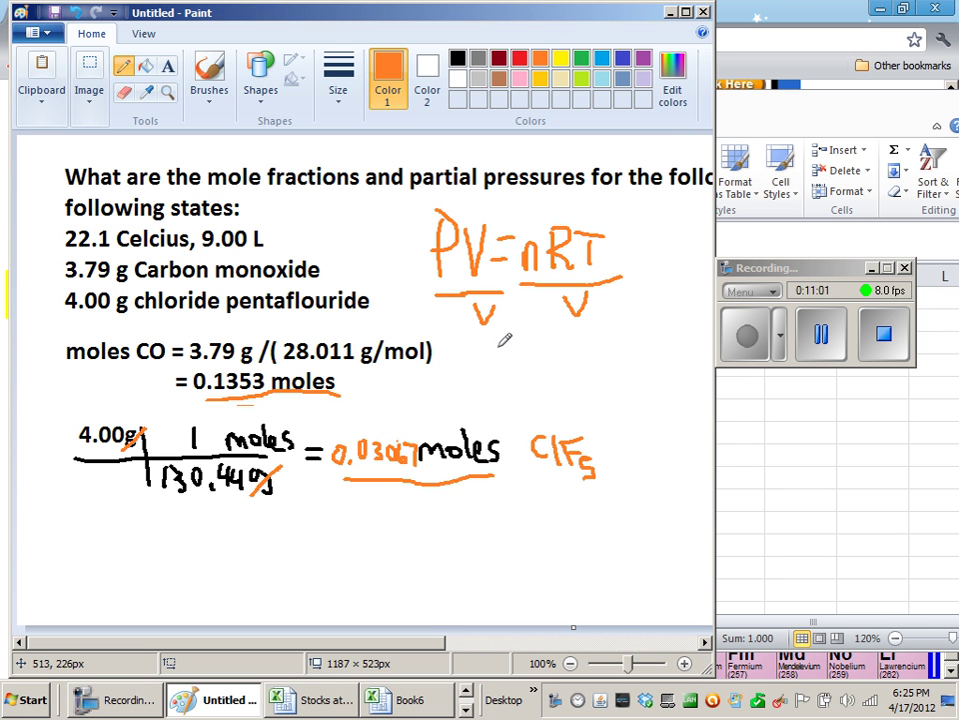
pyautogui.moveTo(497, 343)
pyautogui.mouseDown()
pyautogui.moveTo(498, 368)
pyautogui.moveTo(511, 332)
pyautogui.moveTo(497, 356)
pyautogui.moveTo(552, 349)
pyautogui.mouseUp()
pyautogui.moveTo(530, 361); pyautogui.dragTo(555, 358)
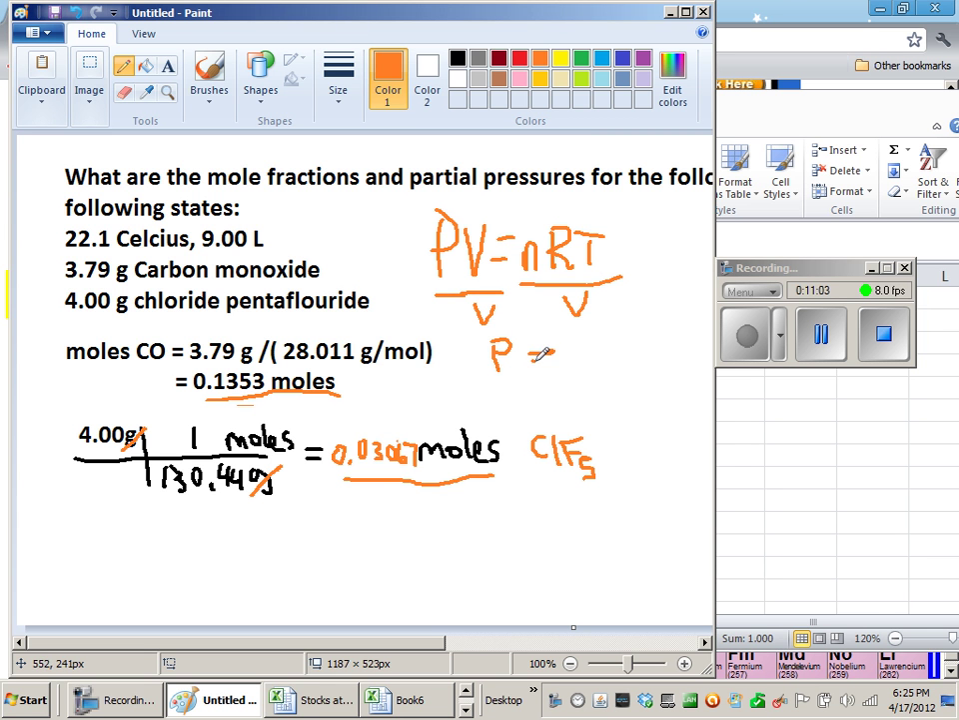
pyautogui.moveTo(481, 226); pyautogui.dragTo(490, 292)
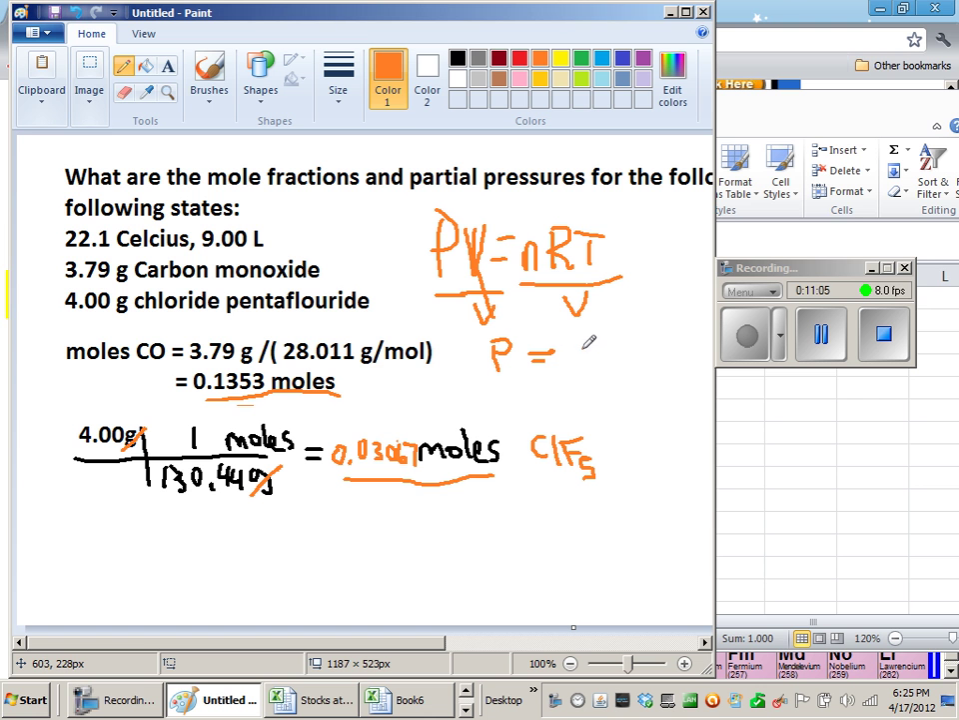
pyautogui.moveTo(581, 340)
pyautogui.mouseDown()
pyautogui.moveTo(599, 360)
pyautogui.moveTo(607, 340)
pyautogui.moveTo(618, 351)
pyautogui.moveTo(642, 332)
pyautogui.moveTo(635, 355)
pyautogui.mouseUp()
pyautogui.moveTo(577, 372)
pyautogui.mouseDown()
pyautogui.moveTo(652, 368)
pyautogui.moveTo(621, 386)
pyautogui.mouseUp()
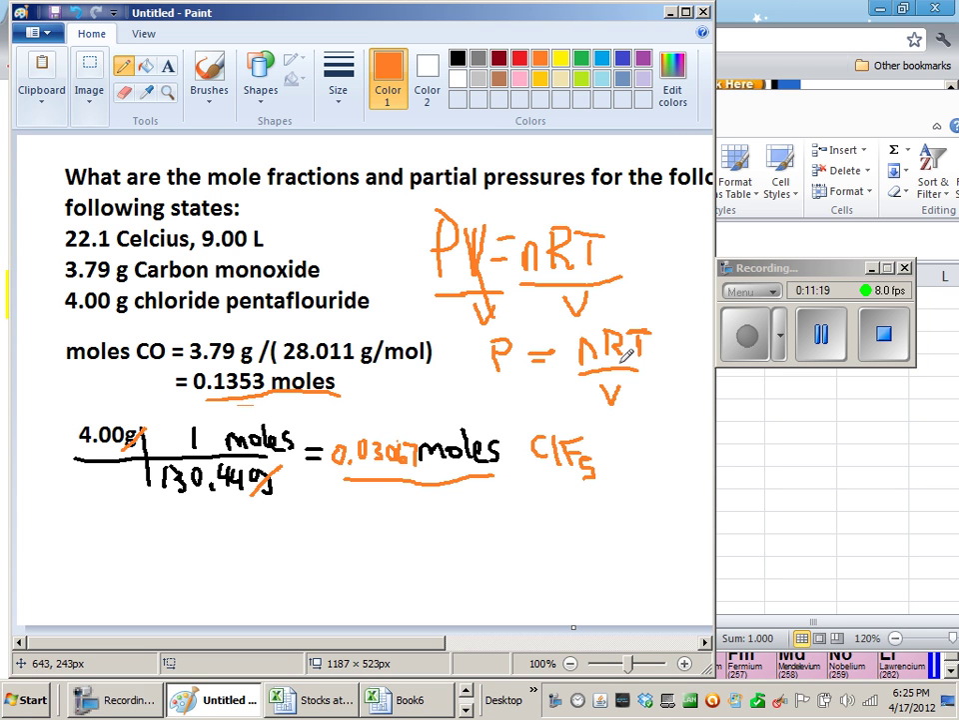
pyautogui.moveTo(586, 333); pyautogui.dragTo(600, 357)
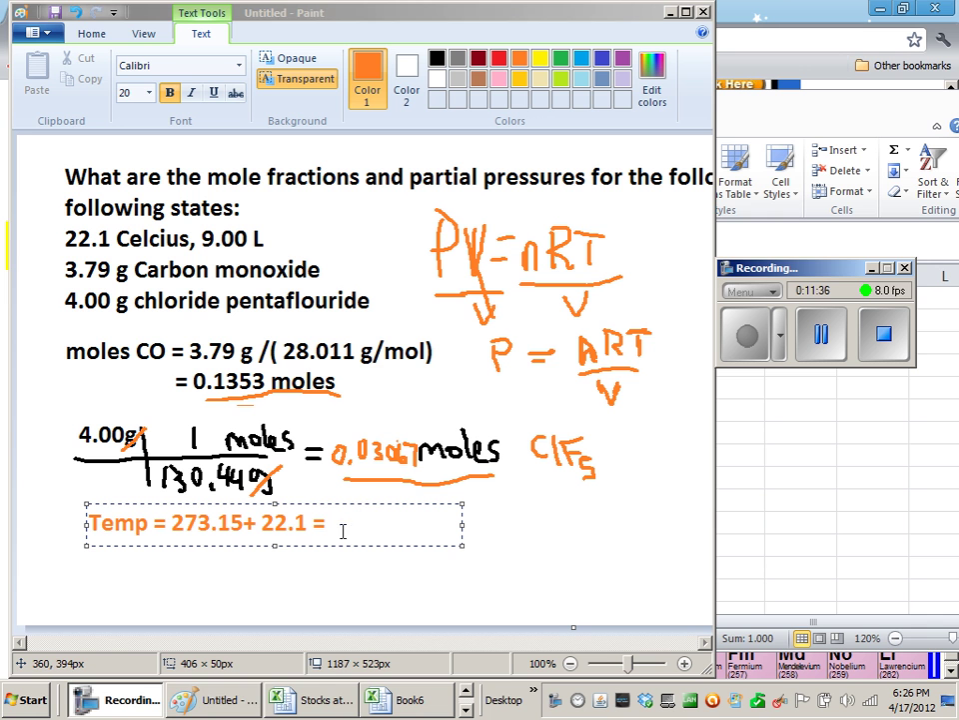
# Complete the line Temp = 273.15 + 22.1 in the text box with the result 295.25 K
pyautogui.click(345, 521)
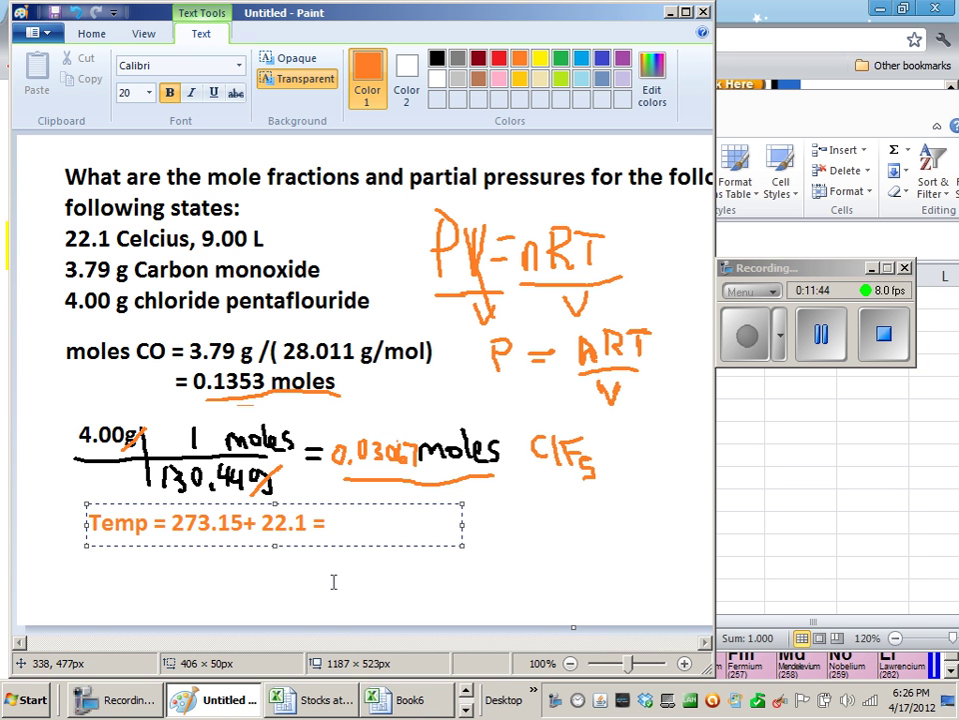
pyautogui.write('295.25')
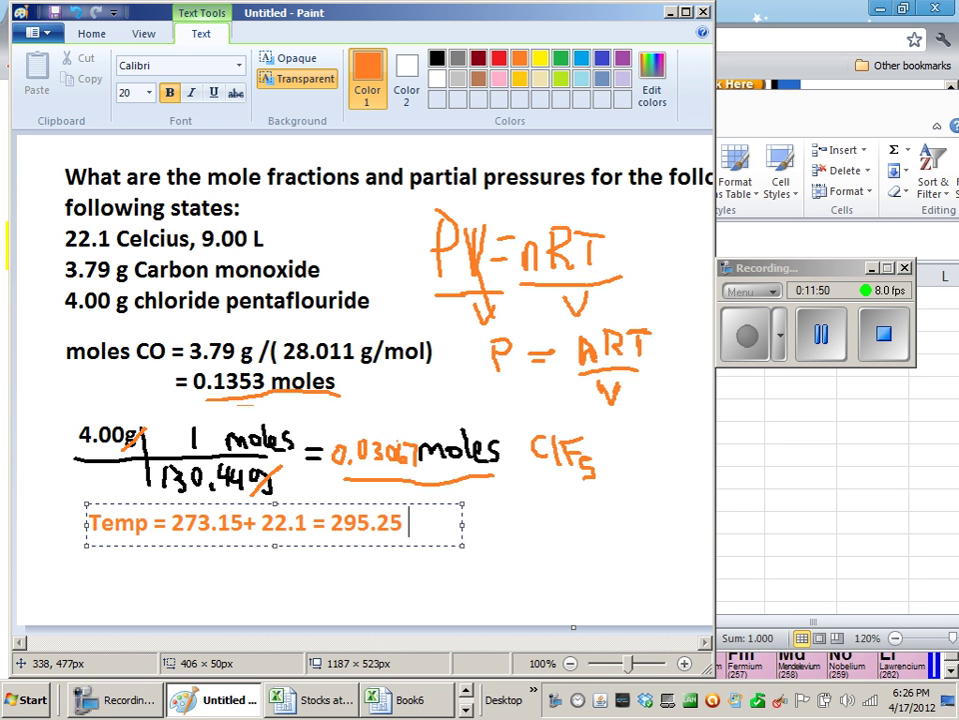
pyautogui.write(' K')
pyautogui.click(822, 340)
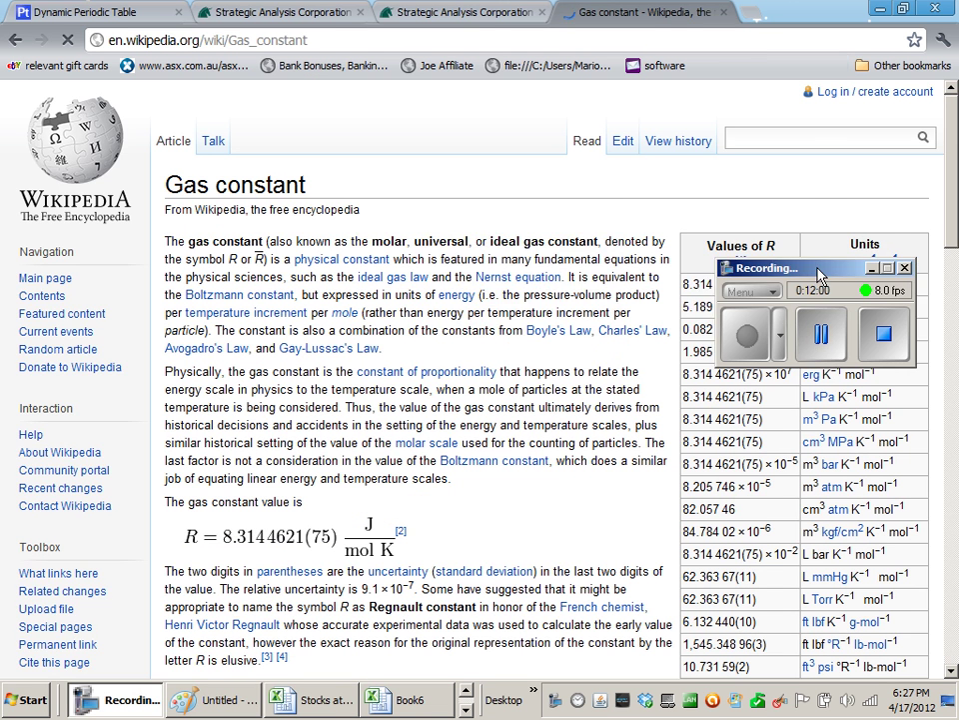
# Look up the gas constant 0.082 057 46 in L atm K−1 mol−1 in the Wikipedia table of R values
pyautogui.moveTo(764, 272); pyautogui.dragTo(460, 247)
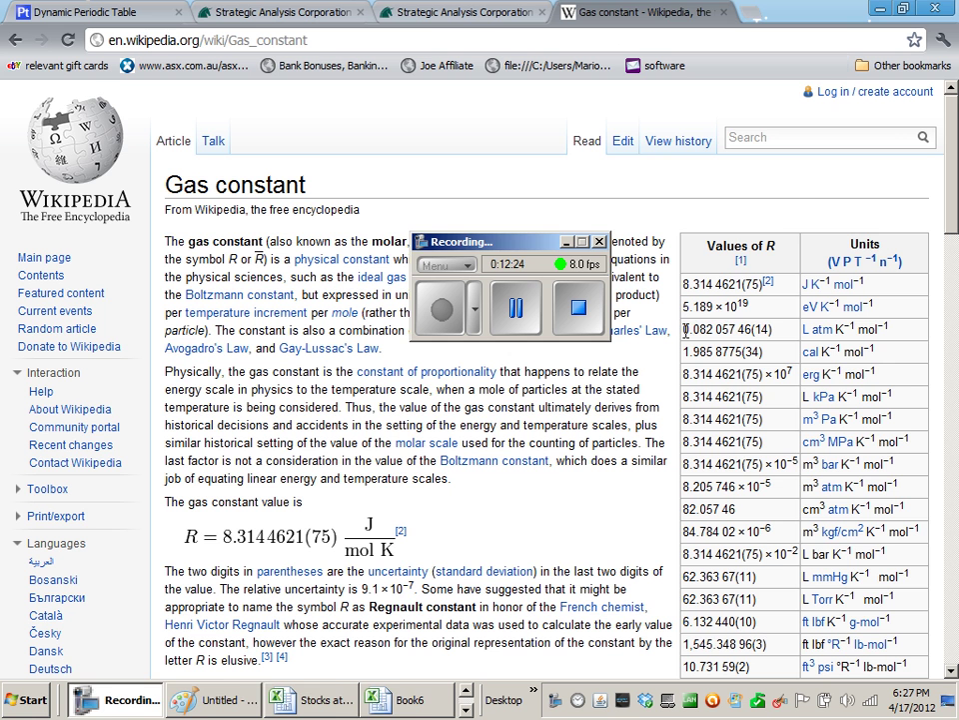
pyautogui.moveTo(685, 328); pyautogui.dragTo(734, 330)
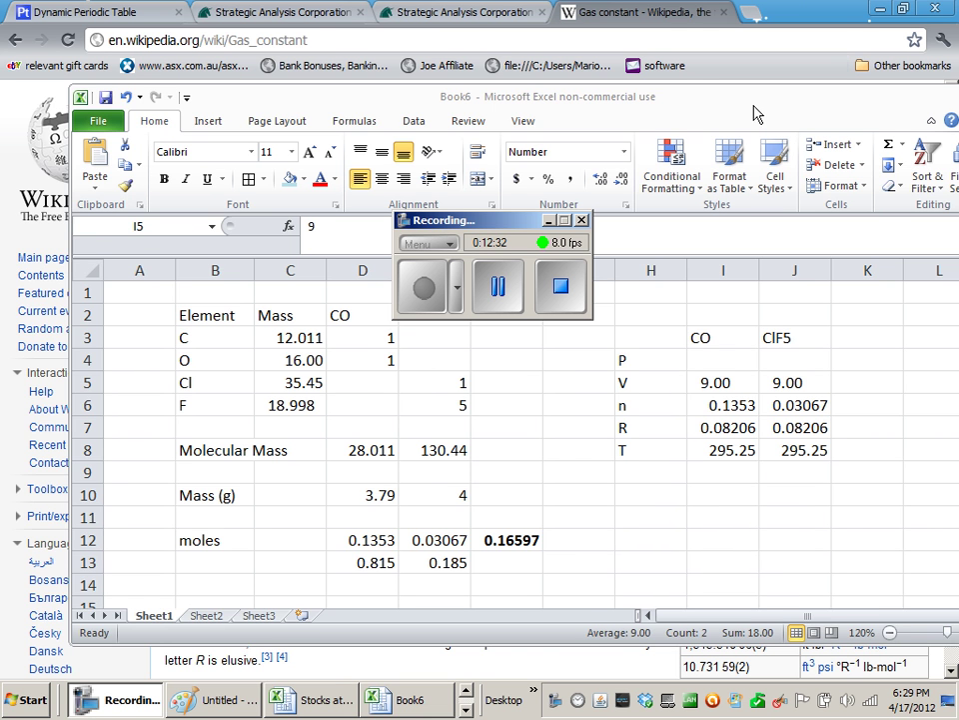
# Switch to the Excel workbook, calculate the CO pressure in I4 with =I6*I7*I8/I5, and fill the formula across to J4 for ClF5
pyautogui.moveTo(754, 113); pyautogui.dragTo(671, 127)
pyautogui.click(913, 648)
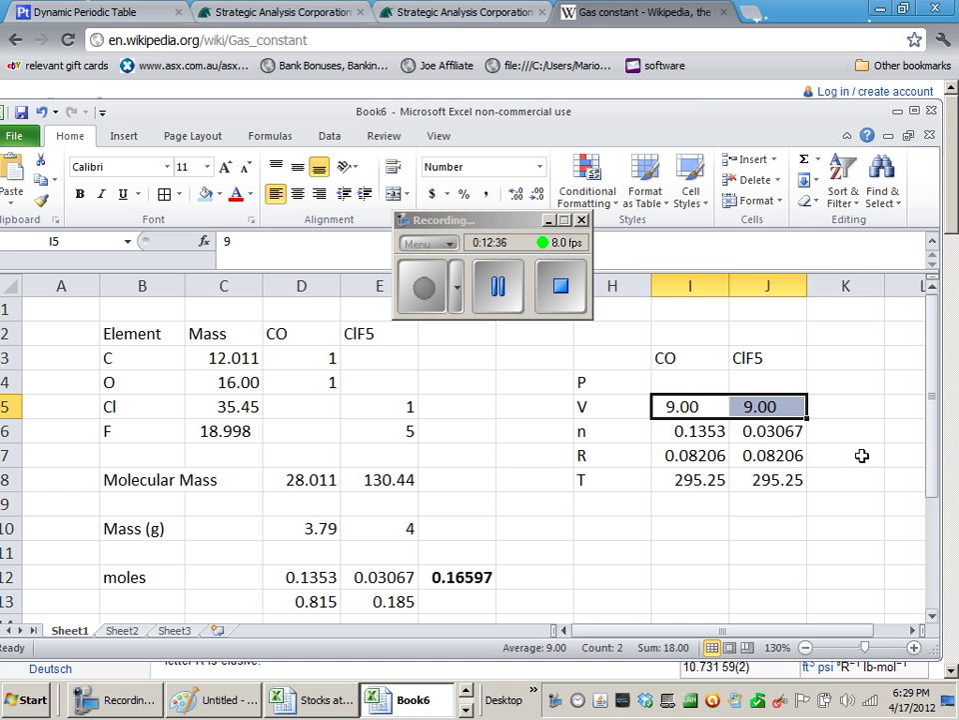
pyautogui.click(680, 386)
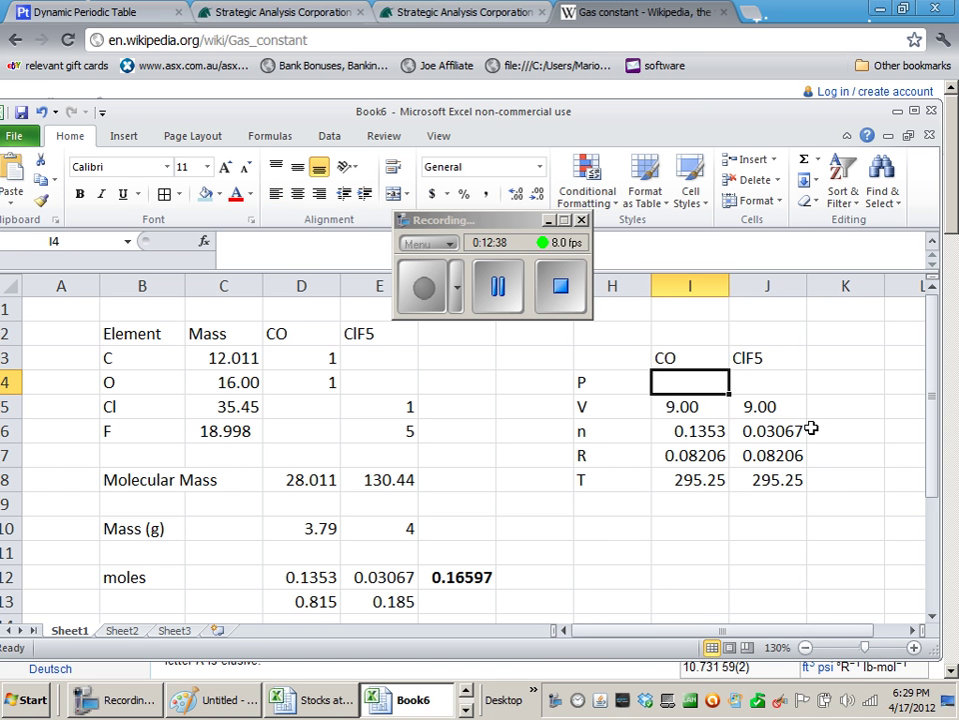
pyautogui.write('=')
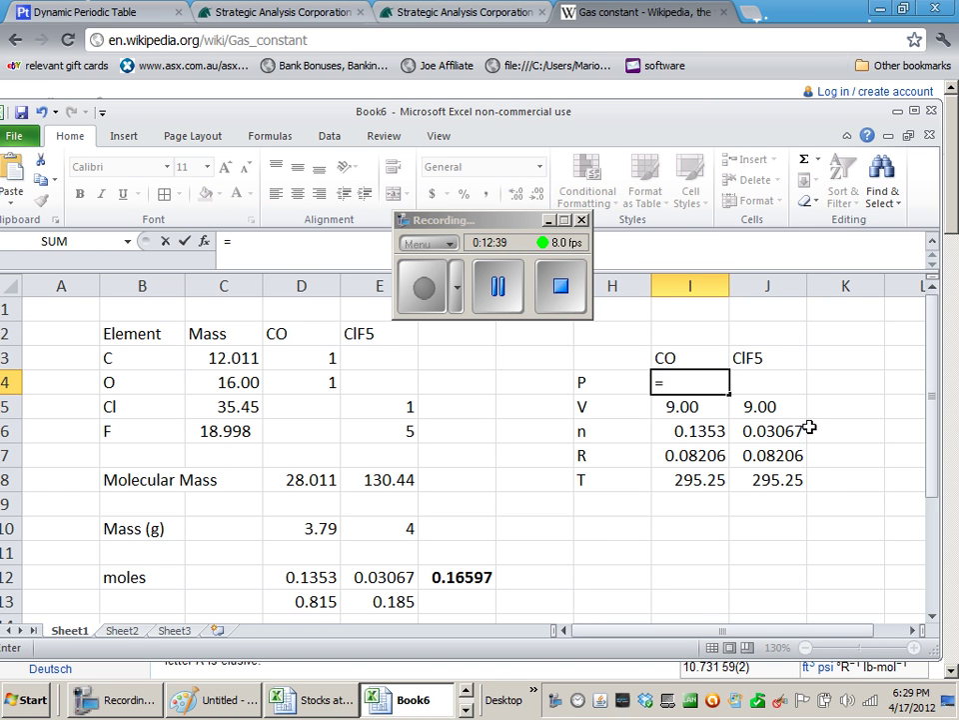
pyautogui.click(682, 432)
pyautogui.write('*')
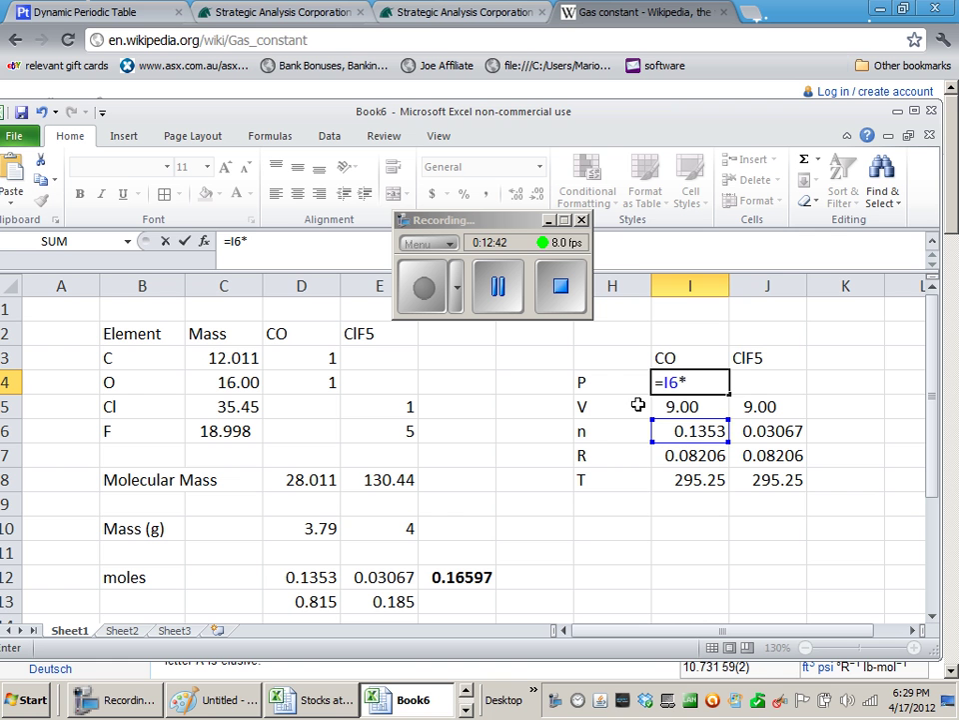
pyautogui.click(672, 455)
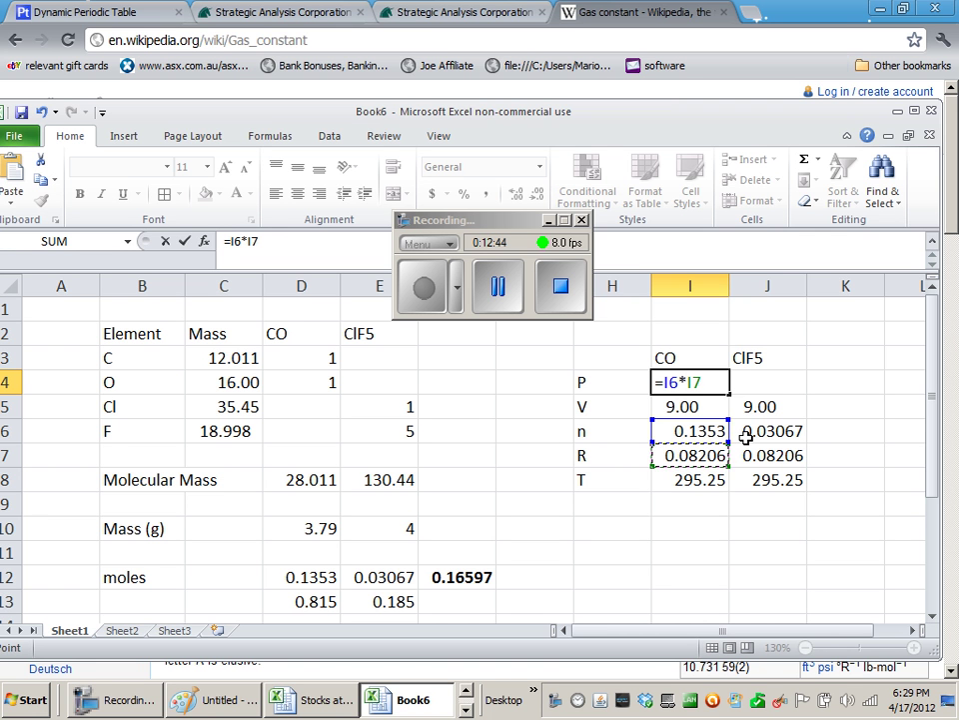
pyautogui.write('*')
pyautogui.click(701, 484)
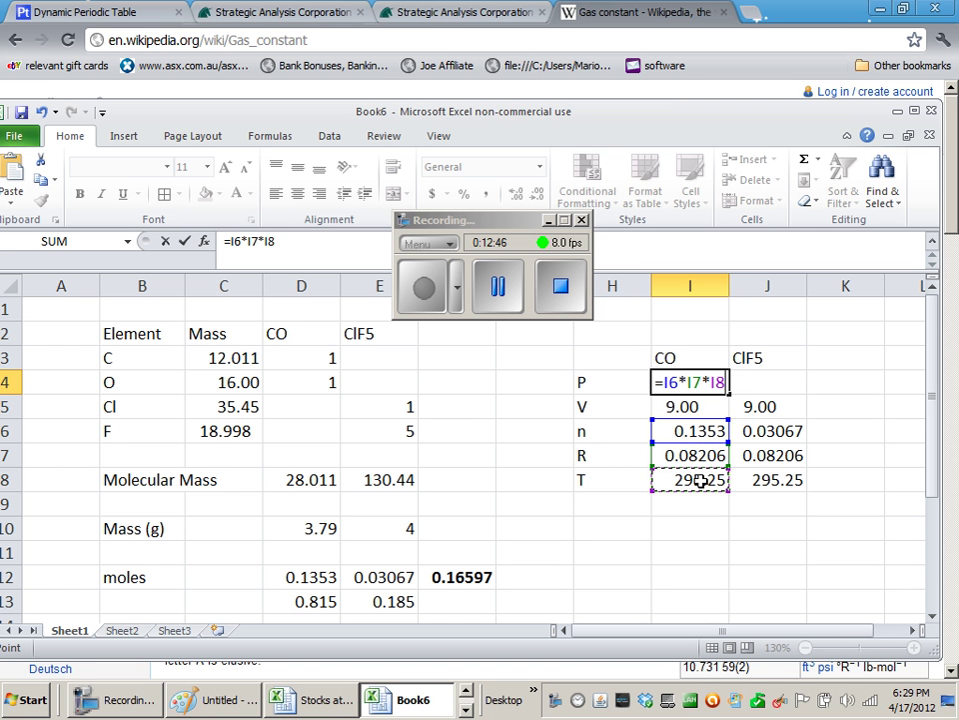
pyautogui.write('/')
pyautogui.click(669, 408)
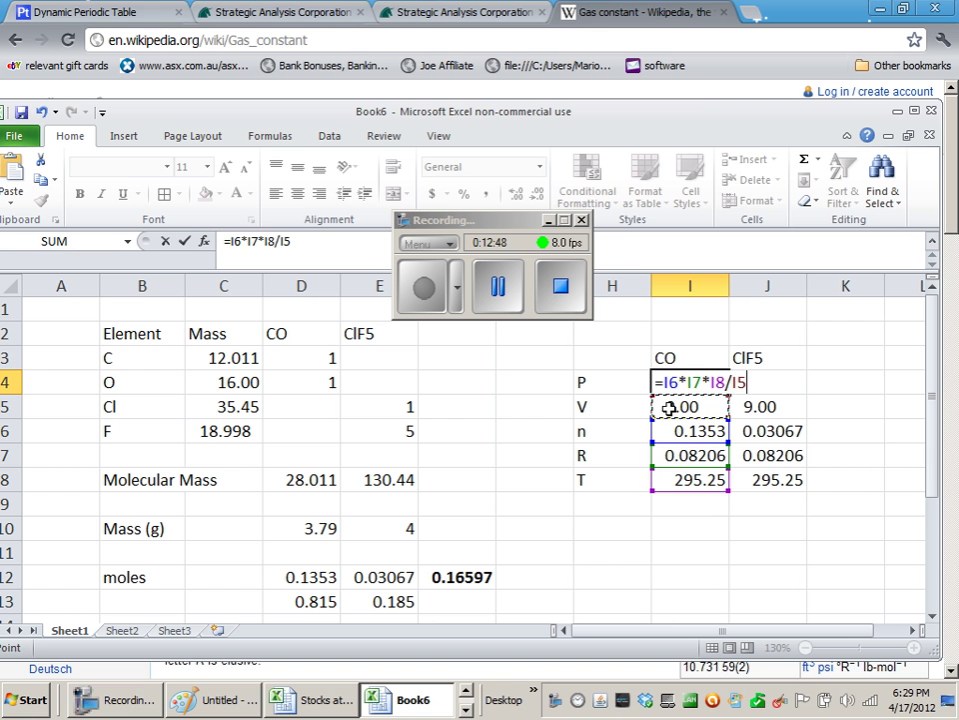
pyautogui.press('Return')
pyautogui.click(709, 388)
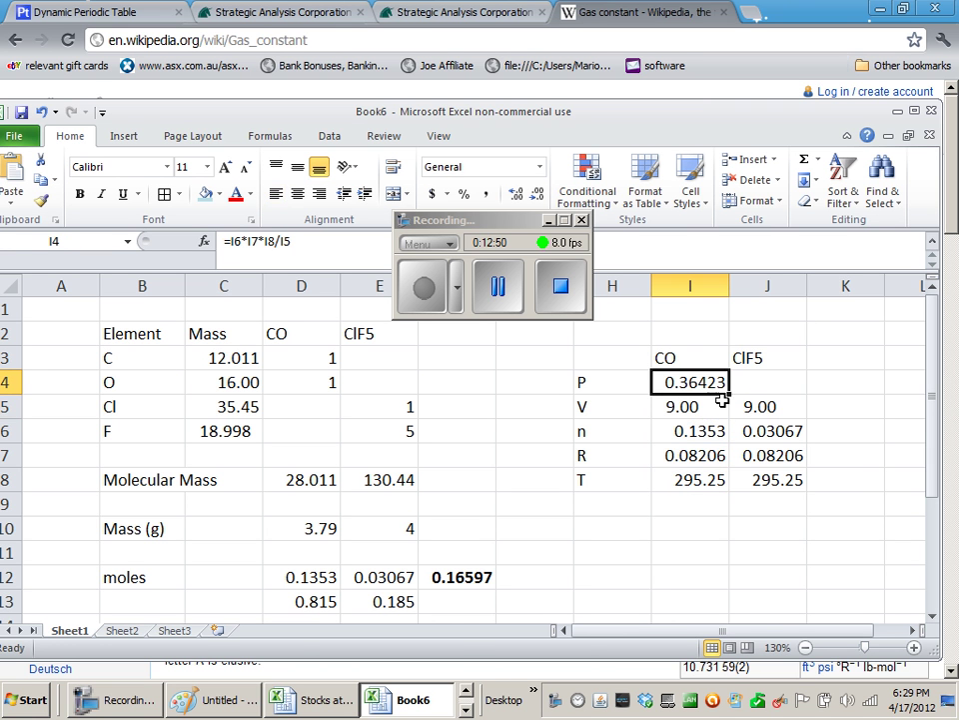
pyautogui.moveTo(731, 393); pyautogui.dragTo(791, 388)
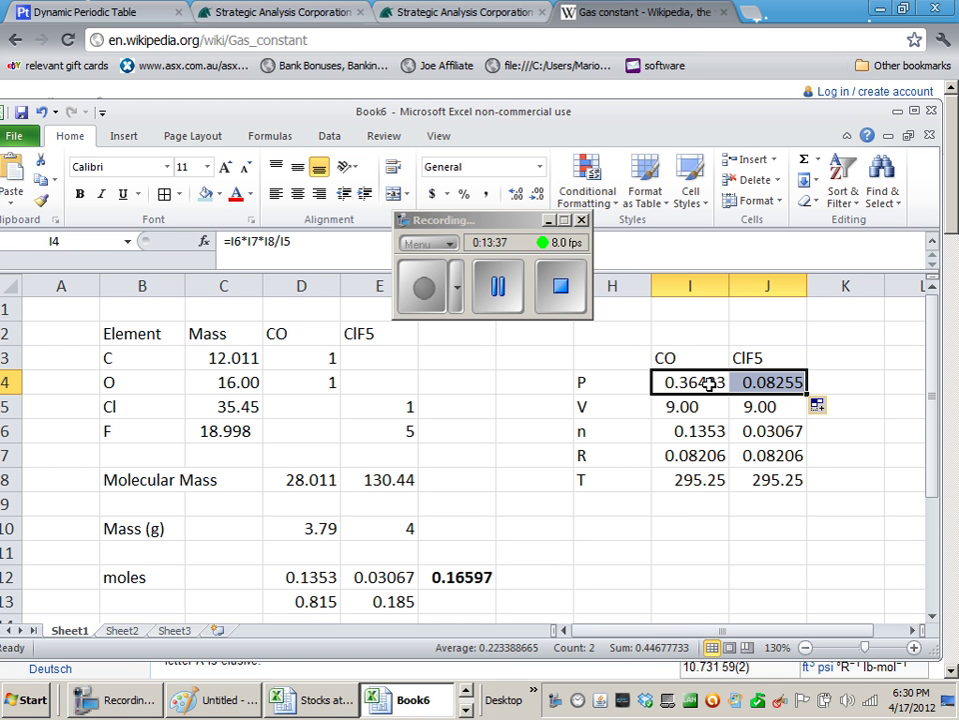
# Add the heading Total in K3 and sum the two partial pressures in K4 with =I4+J4
pyautogui.click(821, 363)
pyautogui.write('Total')
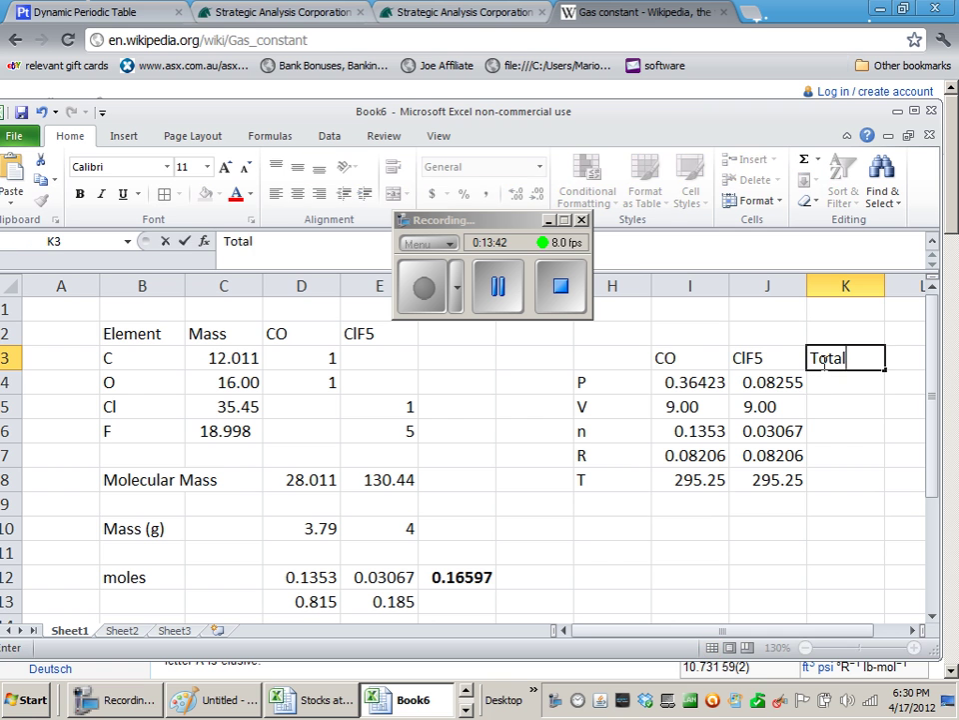
pyautogui.press('Return')
pyautogui.write('=')
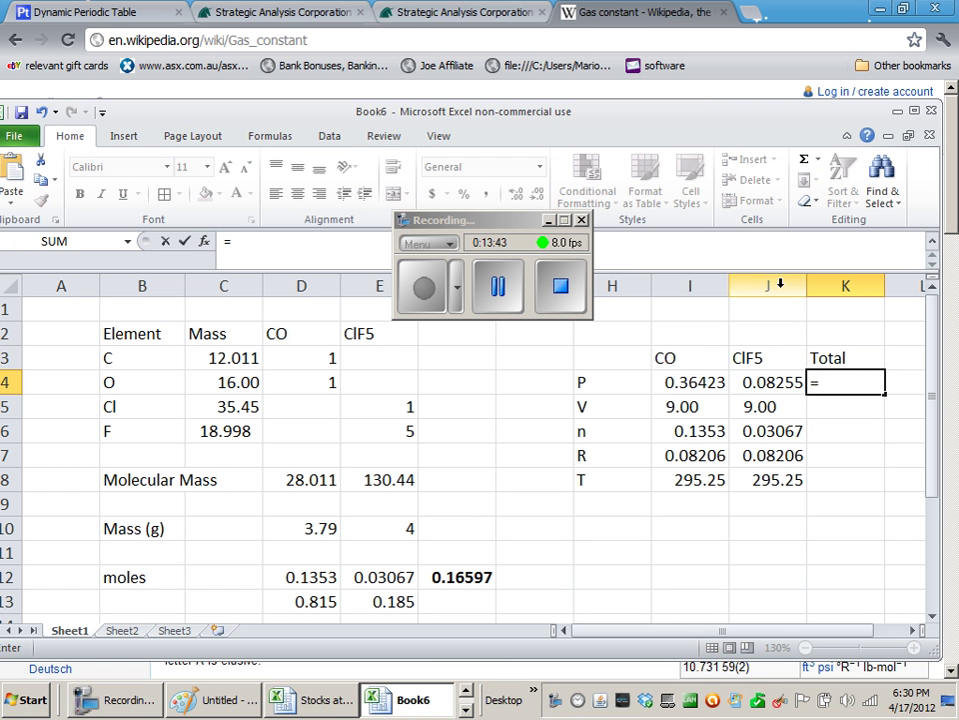
pyautogui.click(707, 381)
pyautogui.write('+')
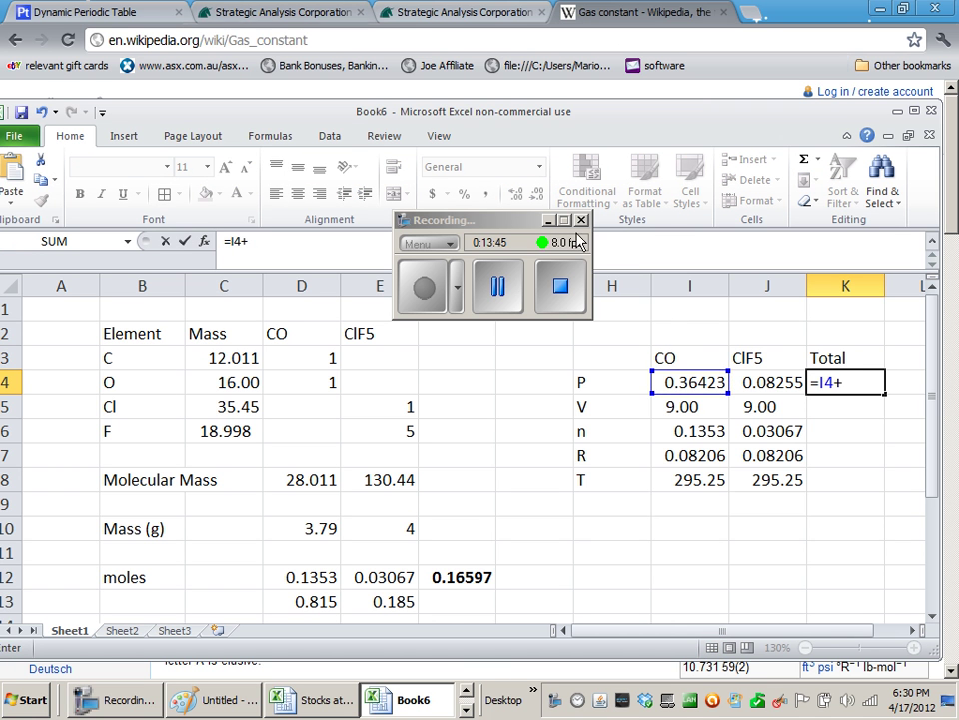
pyautogui.click(739, 380)
pyautogui.press('Return')
pyautogui.click(711, 382)
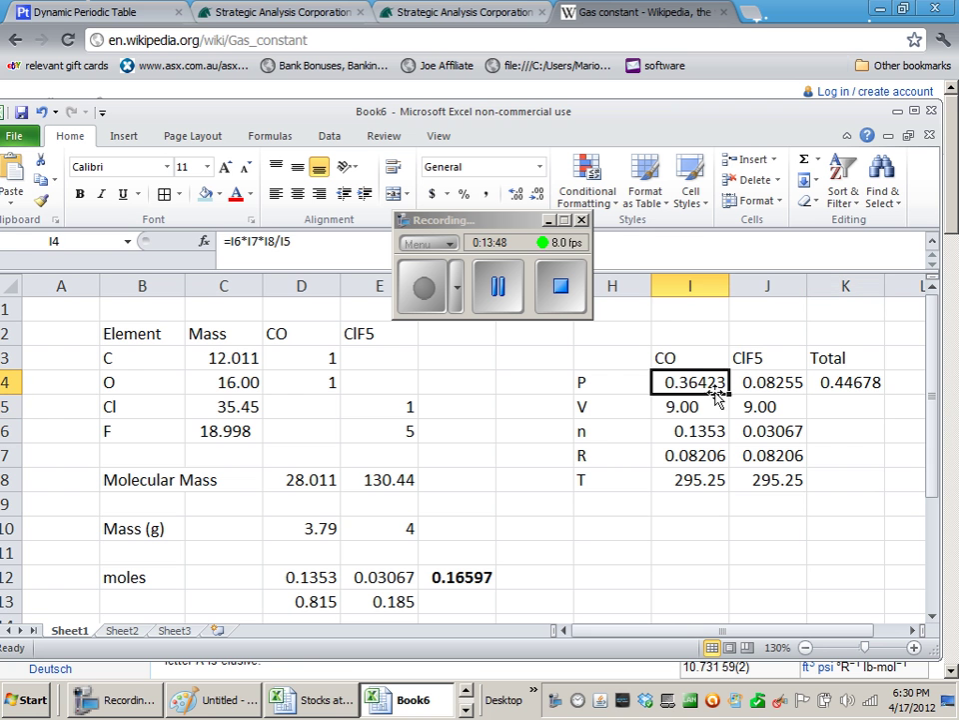
pyautogui.click(771, 393)
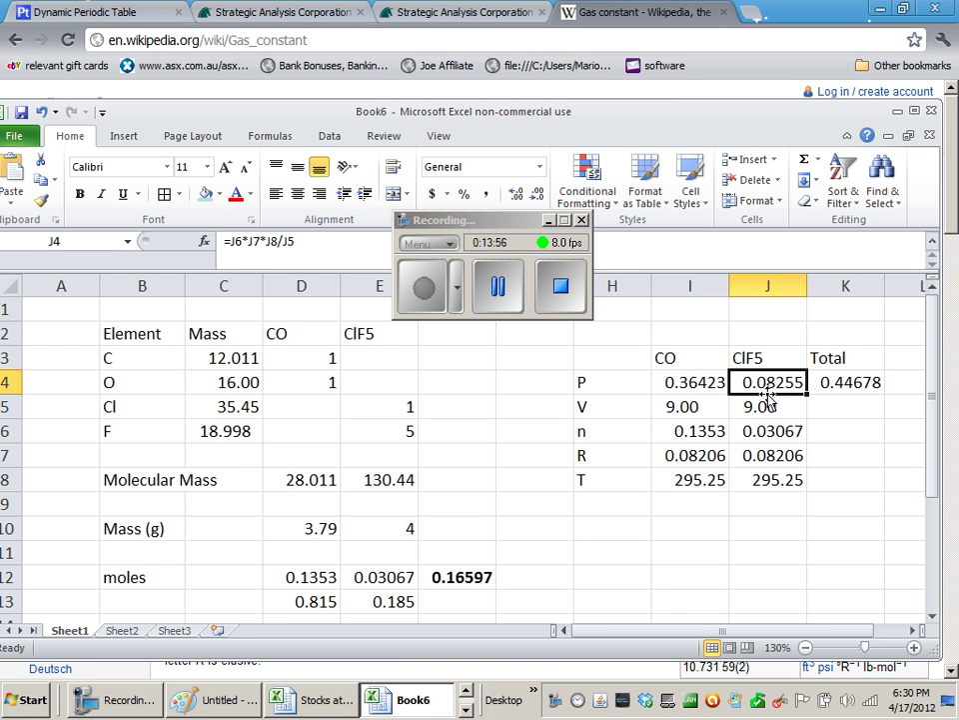
pyautogui.click(844, 391)
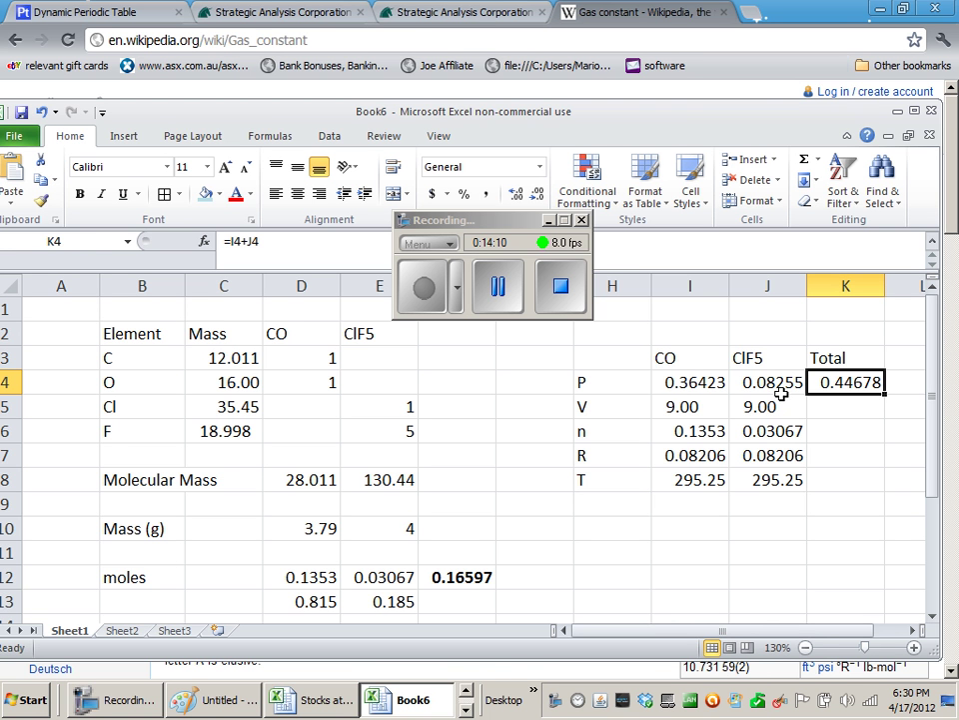
# Reduce the CO pressure in I4 and the total in K4 to three decimal places, and the ClF5 pressure in J4 to four
pyautogui.click(679, 389)
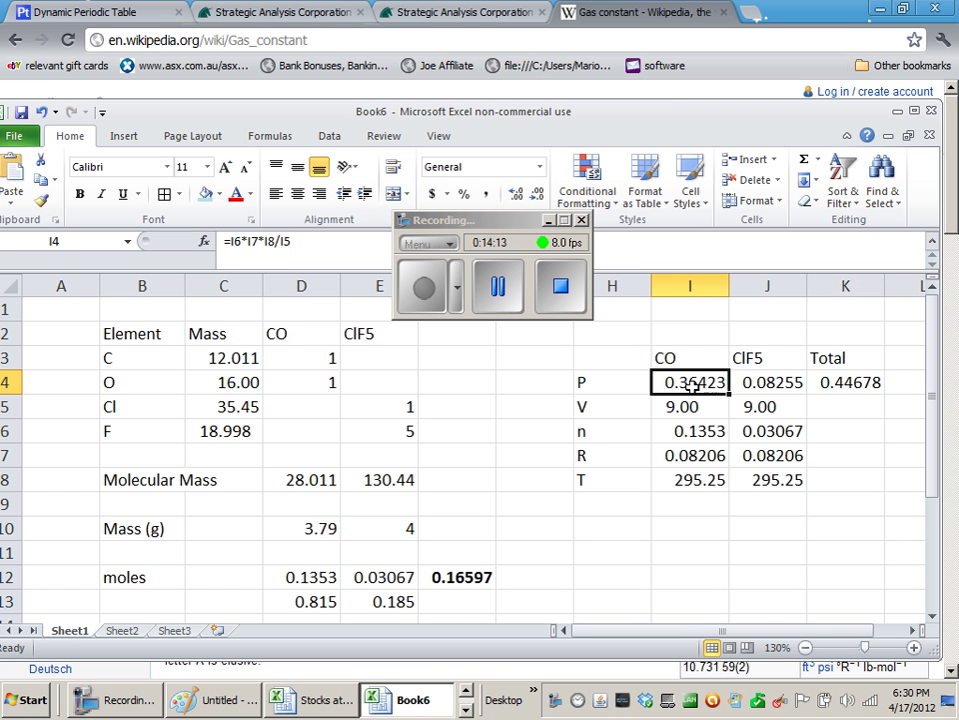
pyautogui.click(538, 194)
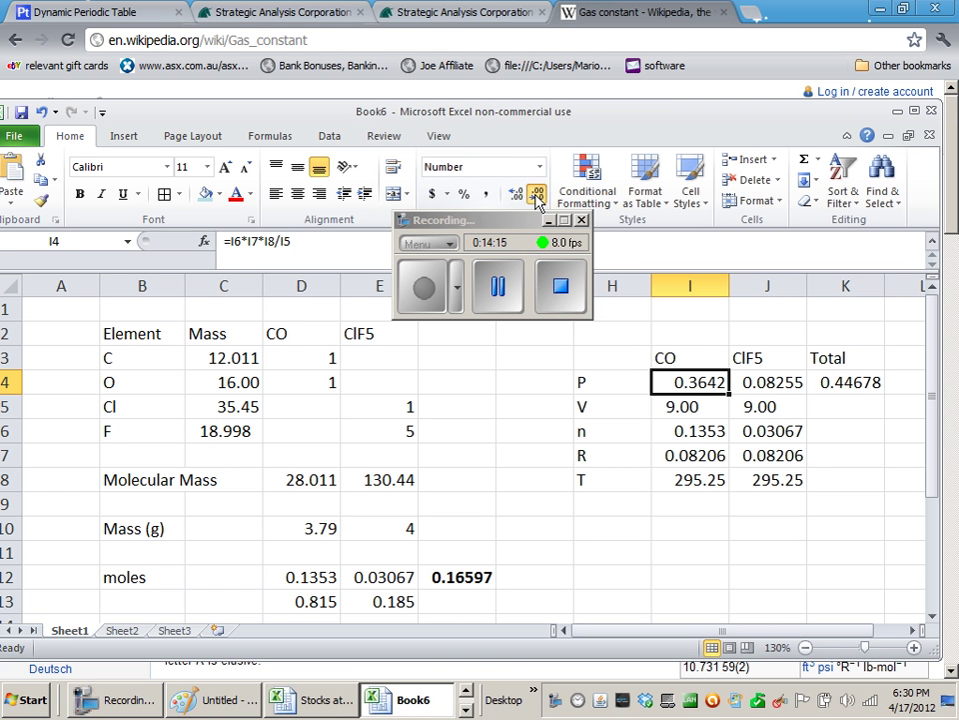
pyautogui.click(538, 195)
pyautogui.click(768, 382)
pyautogui.click(536, 195)
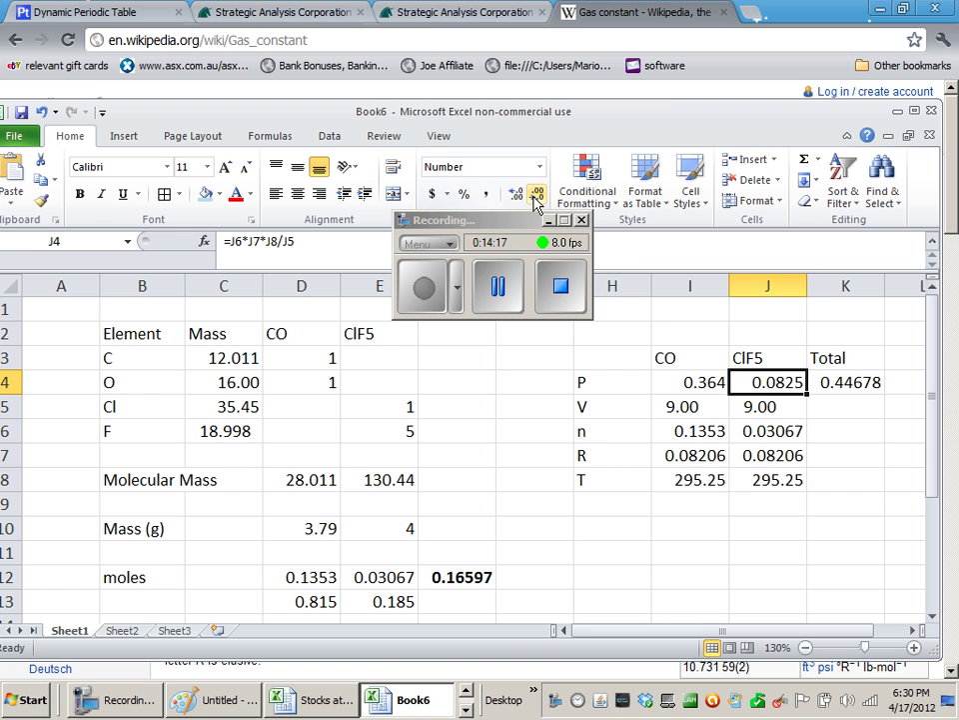
pyautogui.click(702, 388)
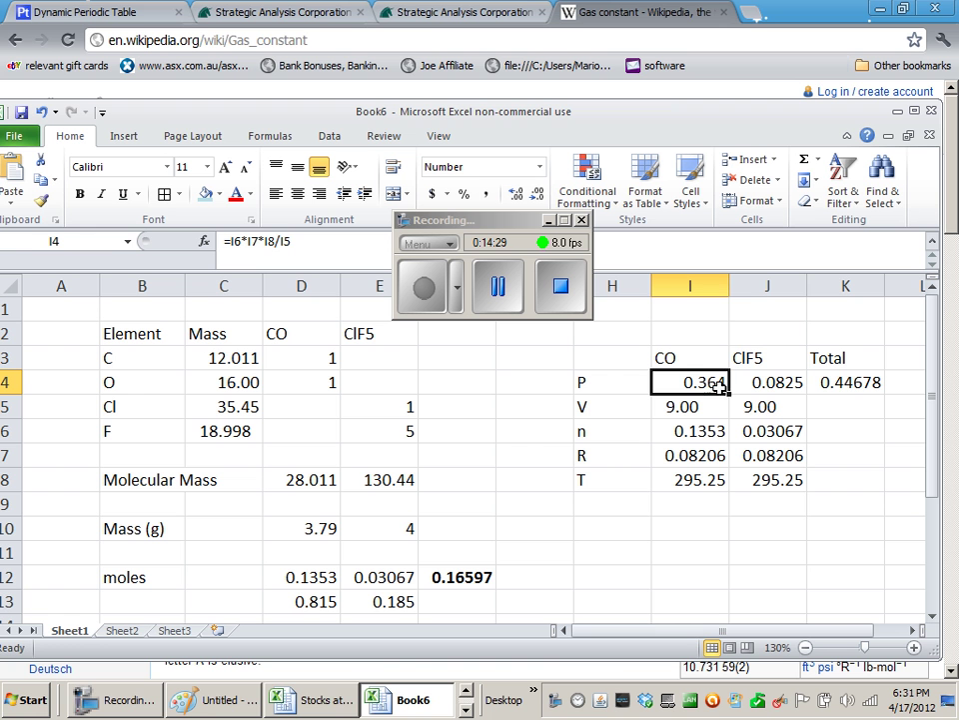
pyautogui.click(847, 386)
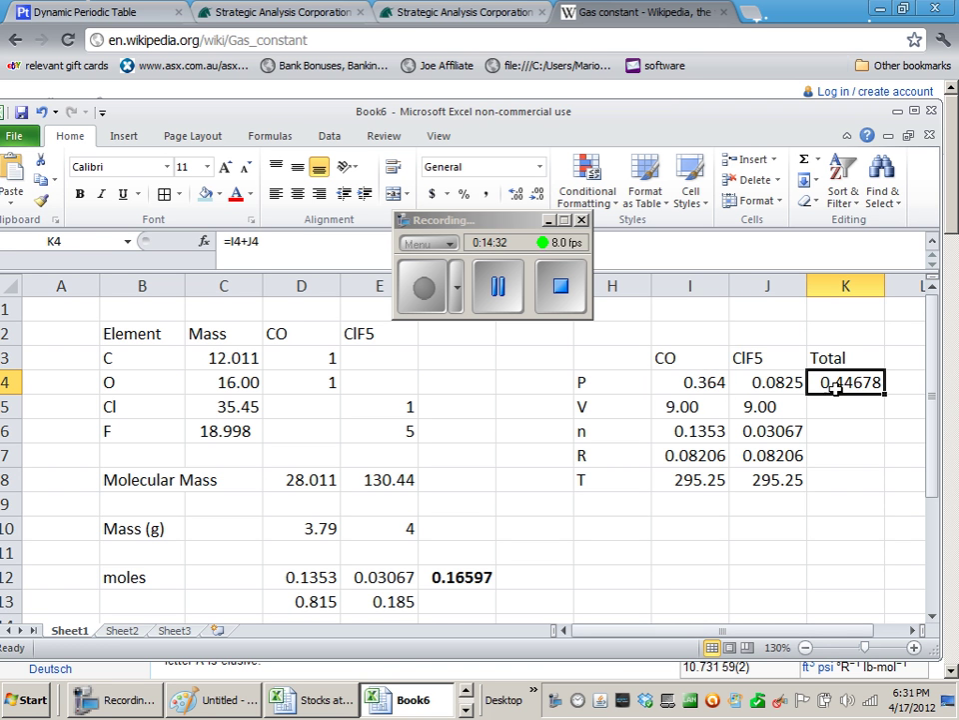
pyautogui.click(536, 193)
pyautogui.click(537, 193)
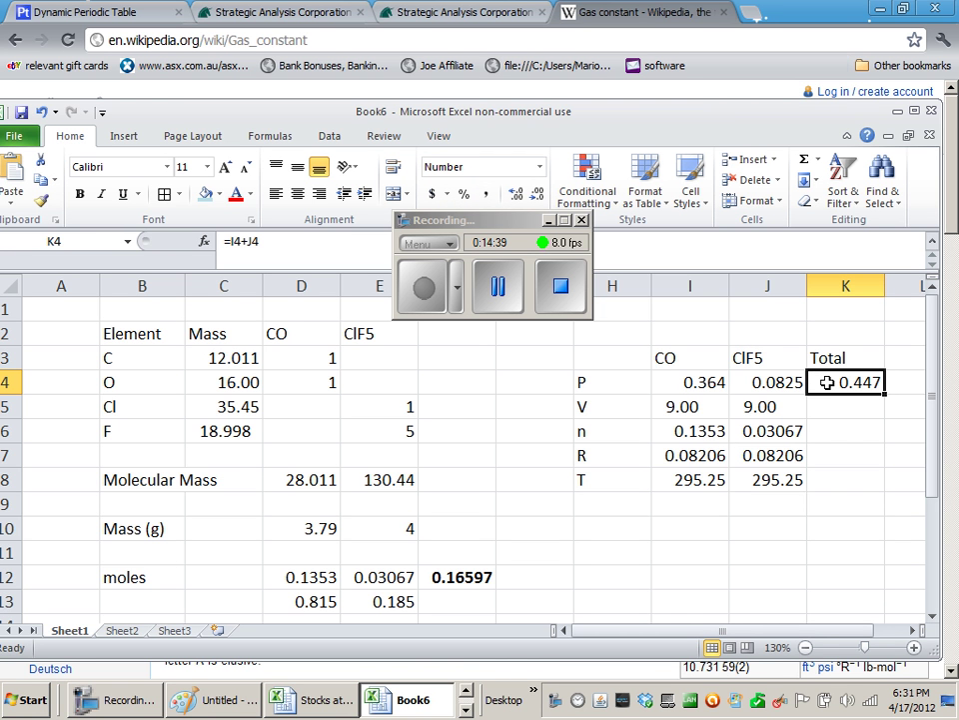
pyautogui.click(722, 385)
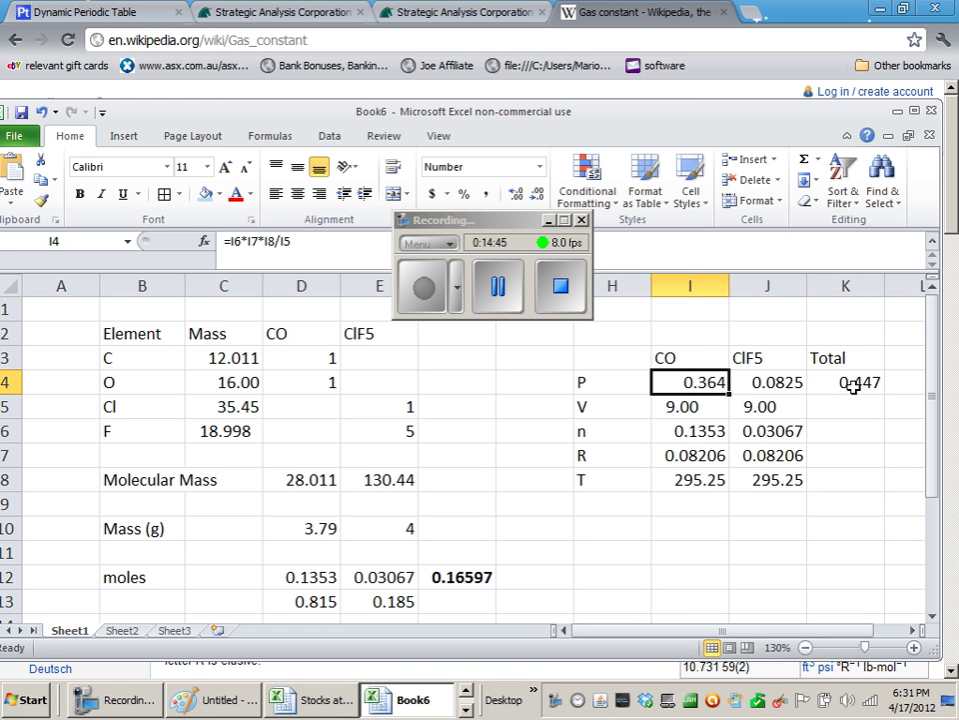
pyautogui.click(437, 580)
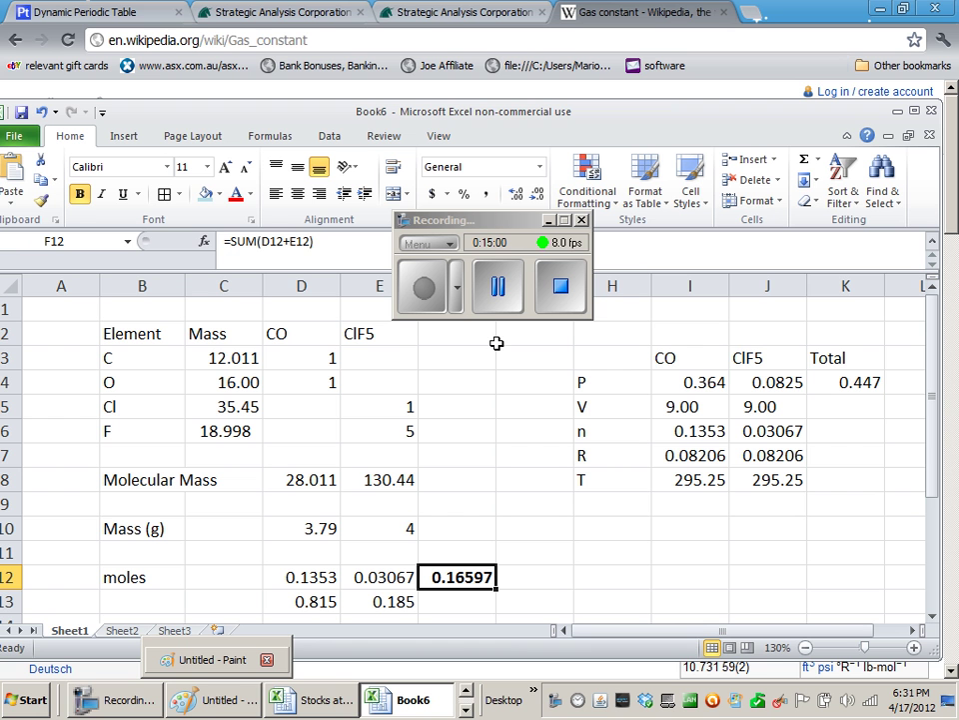
# Switch to the Paint notes and reposition the window over the worksheet to show the problem statement
pyautogui.click(496, 292)
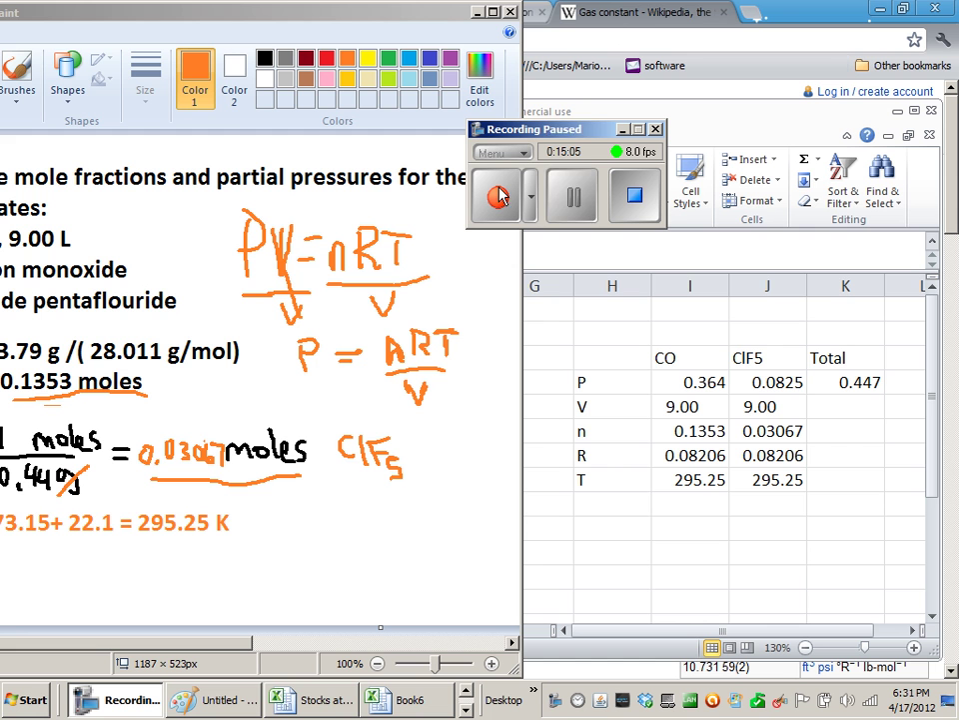
pyautogui.click(497, 197)
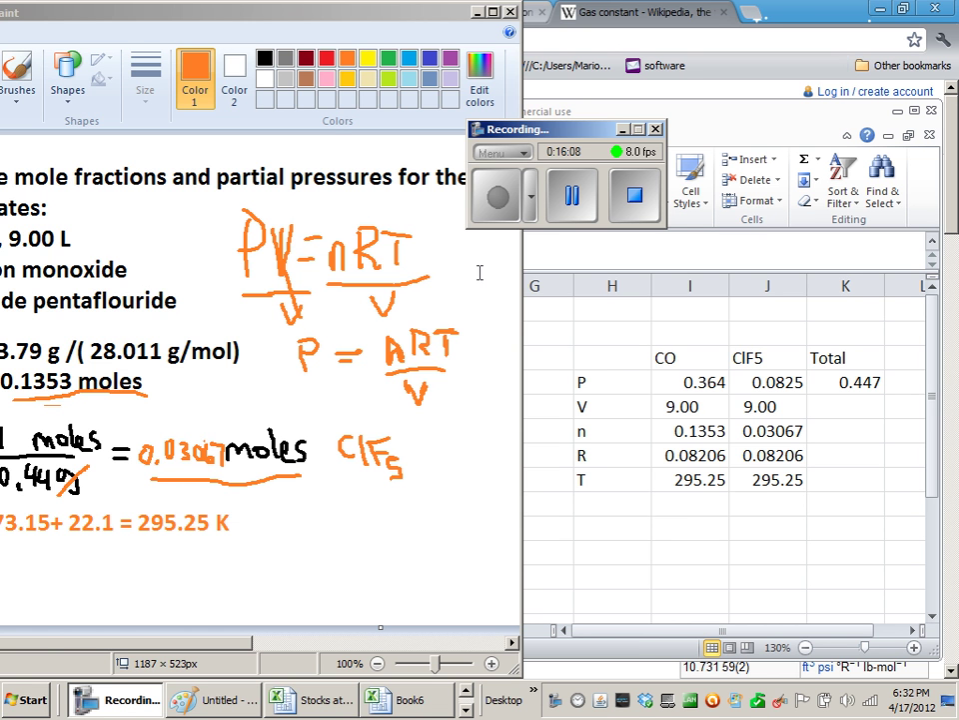
pyautogui.moveTo(317, 21)
pyautogui.mouseDown()
pyautogui.moveTo(517, 21)
pyautogui.moveTo(555, 62)
pyautogui.mouseUp()
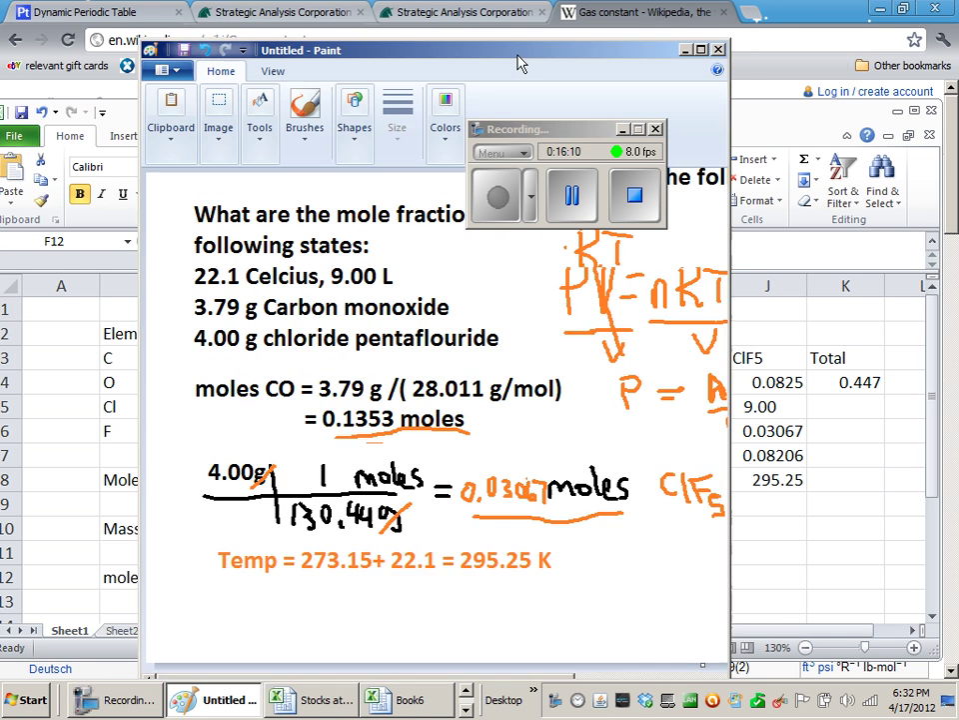